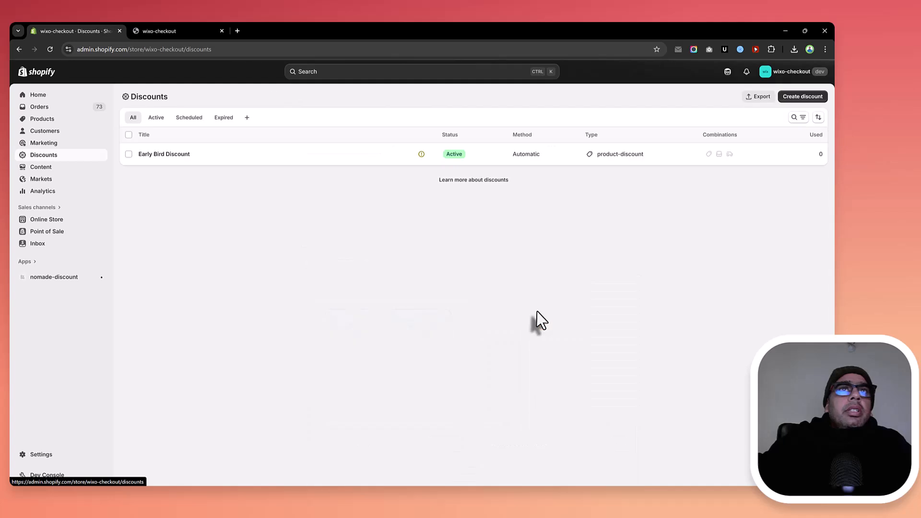
Step: Start a new discount from the Discounts page to see the discount-type choices
{"action": "left_click", "coordinate": [797, 98]}
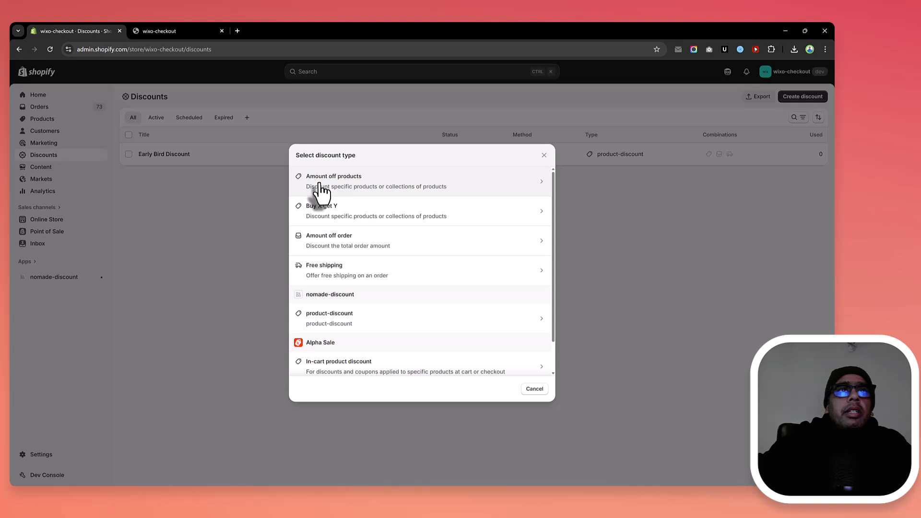
Step: Choose Amount off products, then generate a random discount code and copy it
{"action": "left_click", "coordinate": [352, 193]}
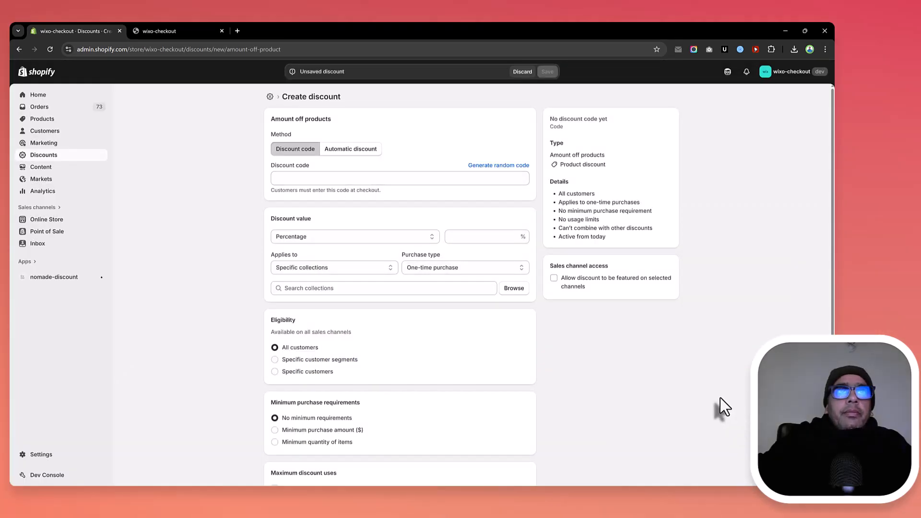
{"action": "left_click", "coordinate": [298, 177]}
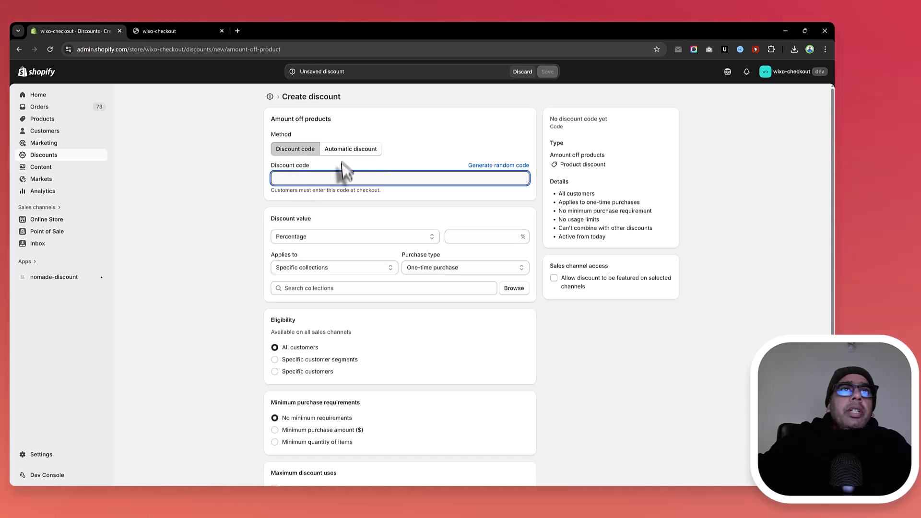
{"action": "left_click", "coordinate": [473, 166]}
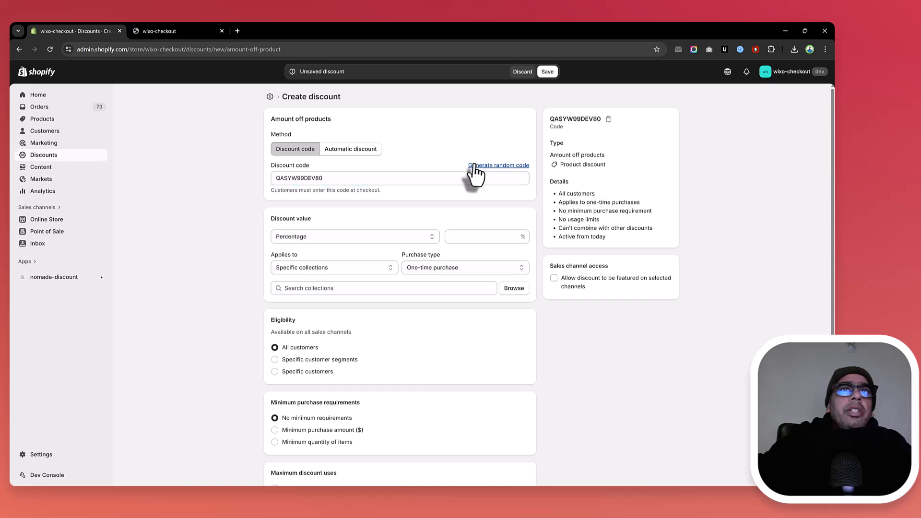
{"action": "double_click", "coordinate": [373, 178]}
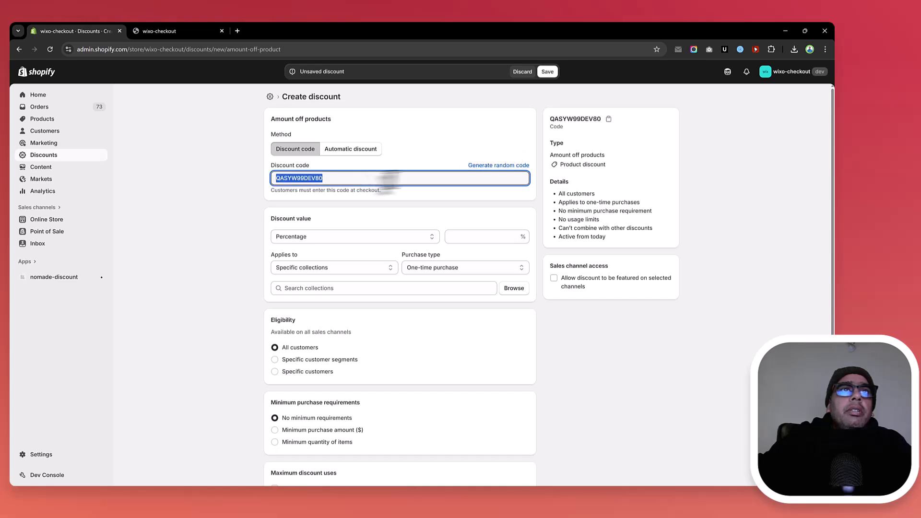
{"action": "key", "text": "alt+Tab"}
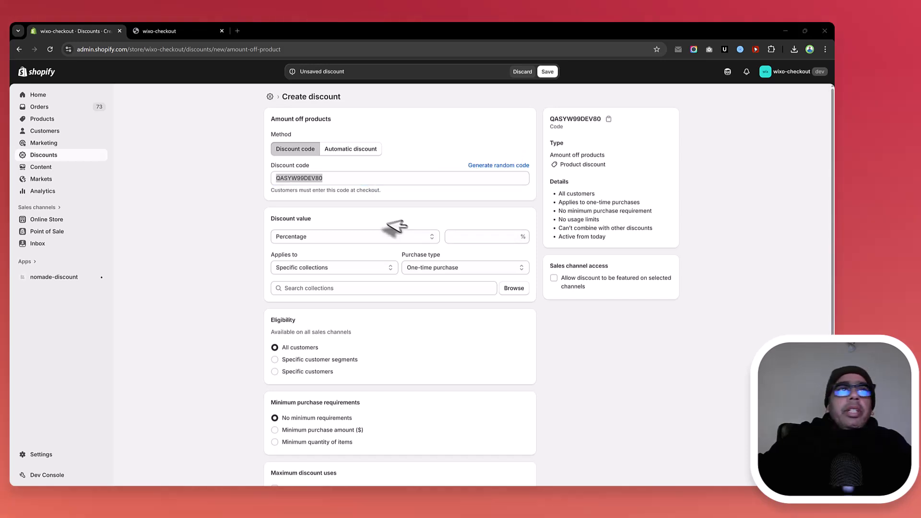
Step: Keep the discount value as a percentage and set it to 50%
{"action": "left_click", "coordinate": [305, 237]}
{"action": "left_click", "coordinate": [305, 238]}
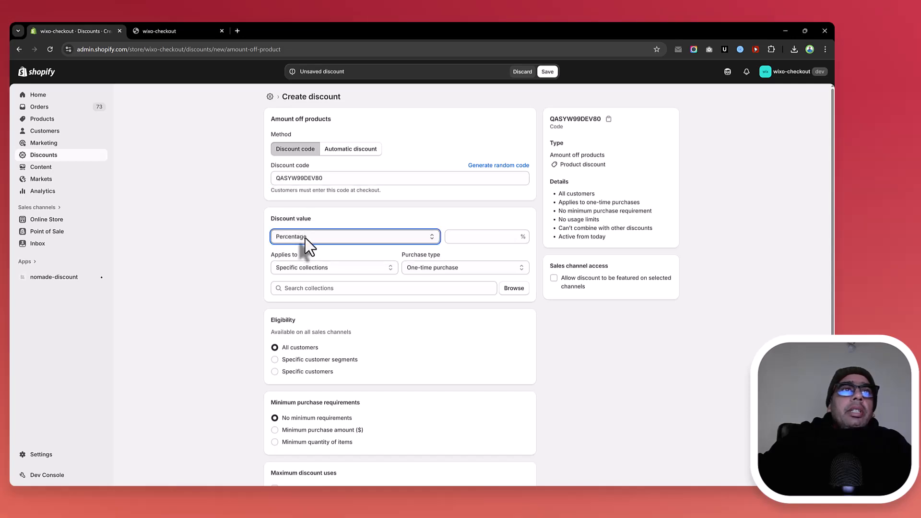
{"action": "left_click", "coordinate": [305, 237]}
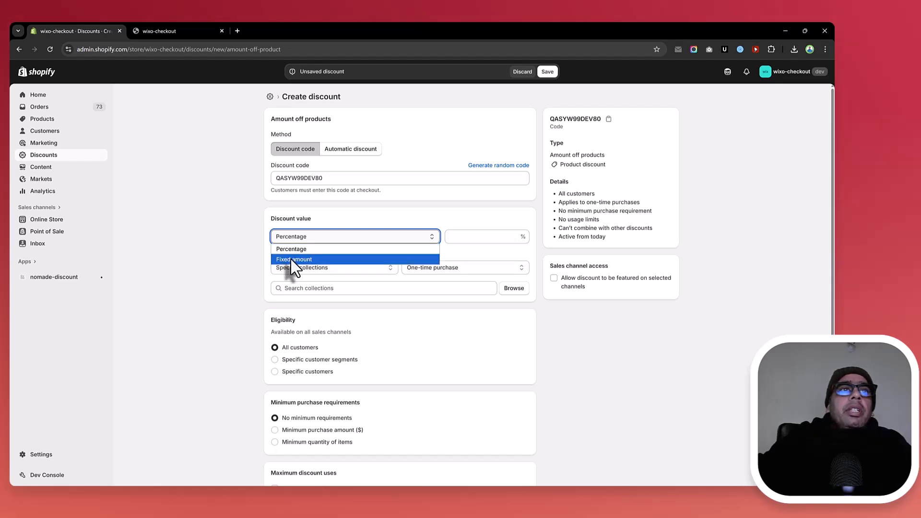
{"action": "left_click", "coordinate": [340, 219]}
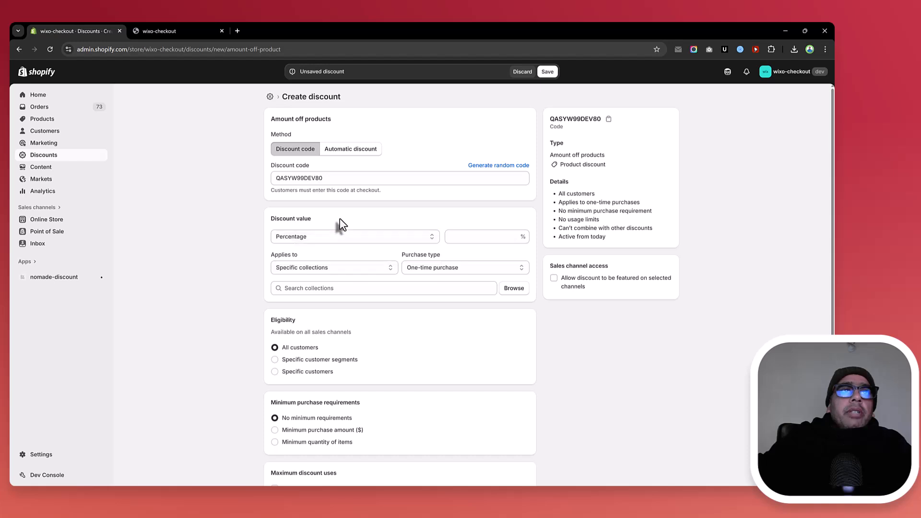
{"action": "left_click", "coordinate": [470, 234]}
{"action": "type", "text": "50"}
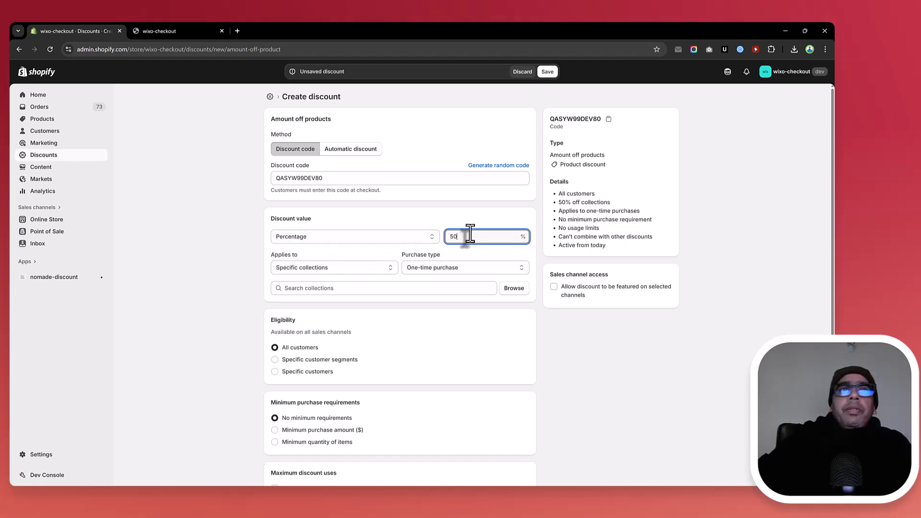
Step: Apply it to the specific product Antique Drawers, for both one-time and subscription purchases
{"action": "left_click", "coordinate": [304, 269]}
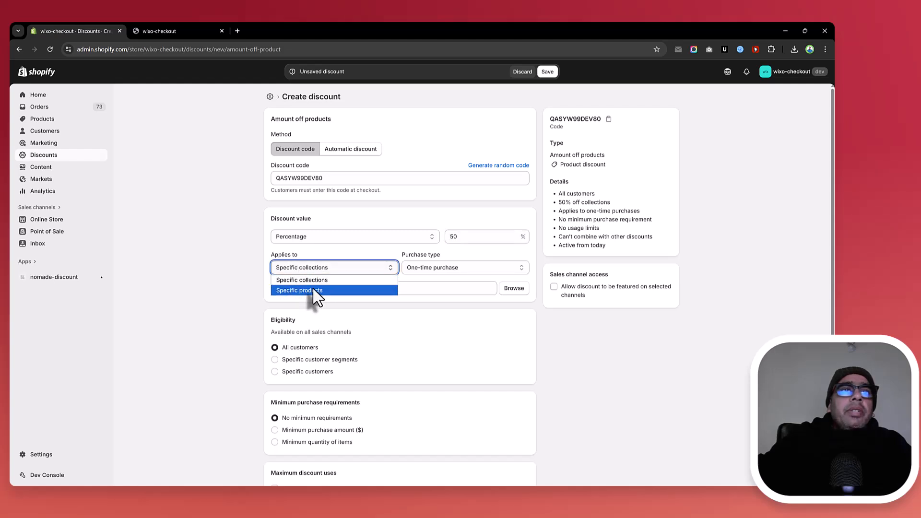
{"action": "left_click", "coordinate": [314, 291]}
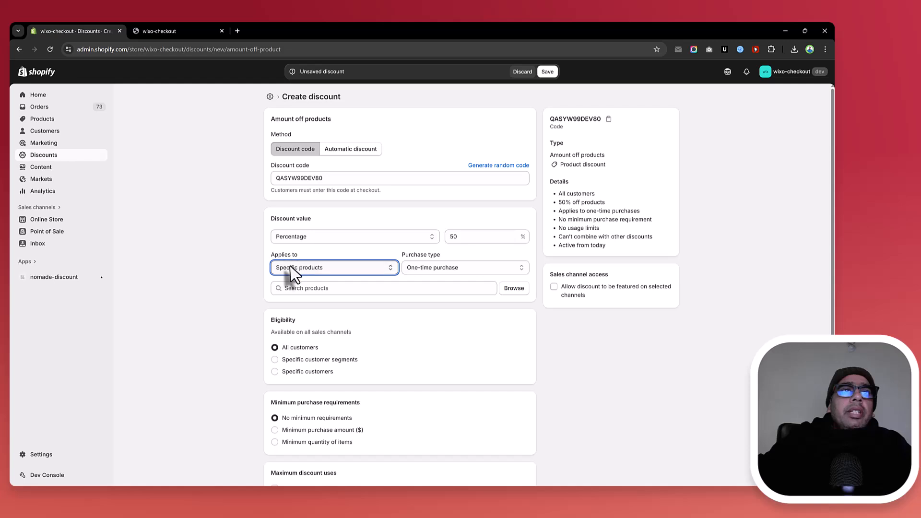
{"action": "left_click", "coordinate": [430, 267]}
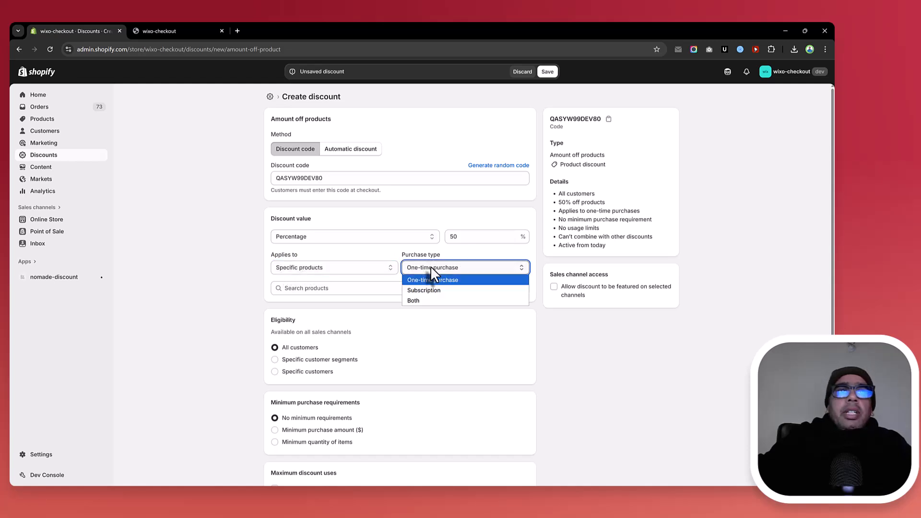
{"action": "left_click", "coordinate": [424, 302]}
{"action": "left_click", "coordinate": [364, 288]}
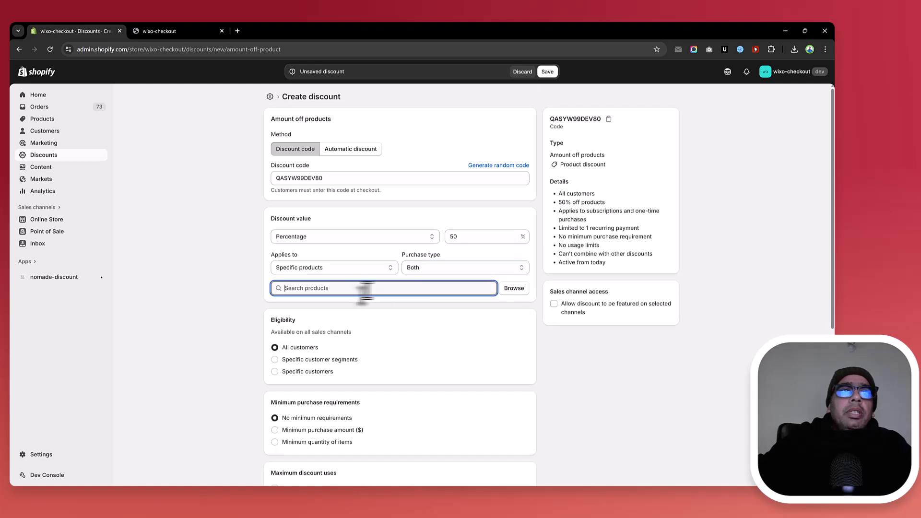
{"action": "left_click", "coordinate": [513, 289]}
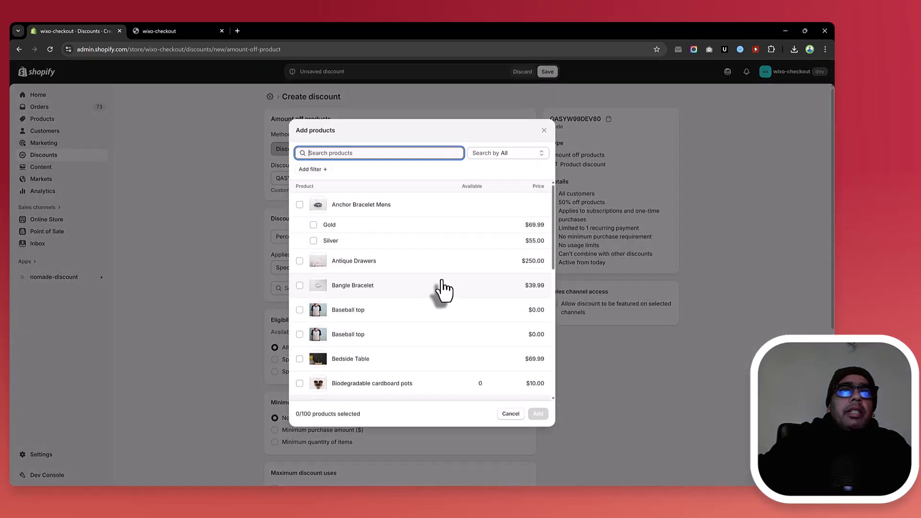
{"action": "left_click", "coordinate": [362, 264]}
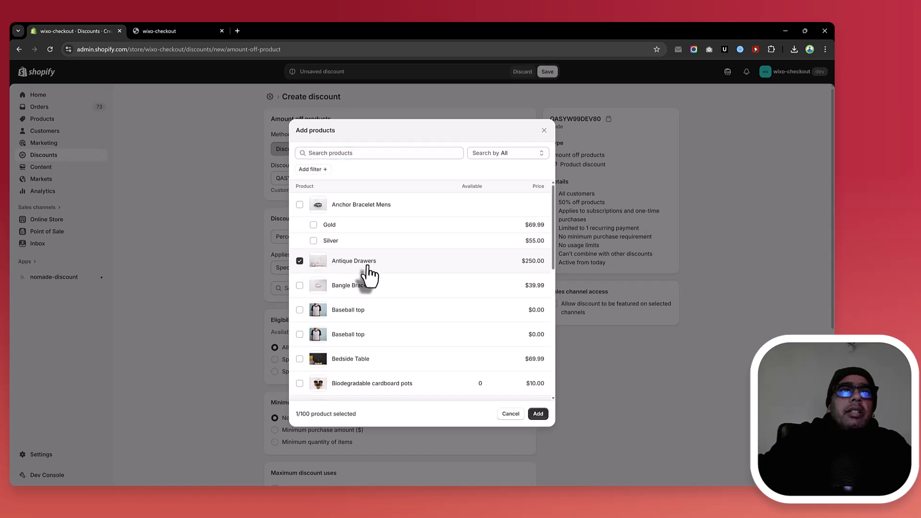
{"action": "left_click", "coordinate": [538, 414]}
{"action": "scroll", "coordinate": [494, 324], "scroll_direction": "down", "scroll_amount": 1}
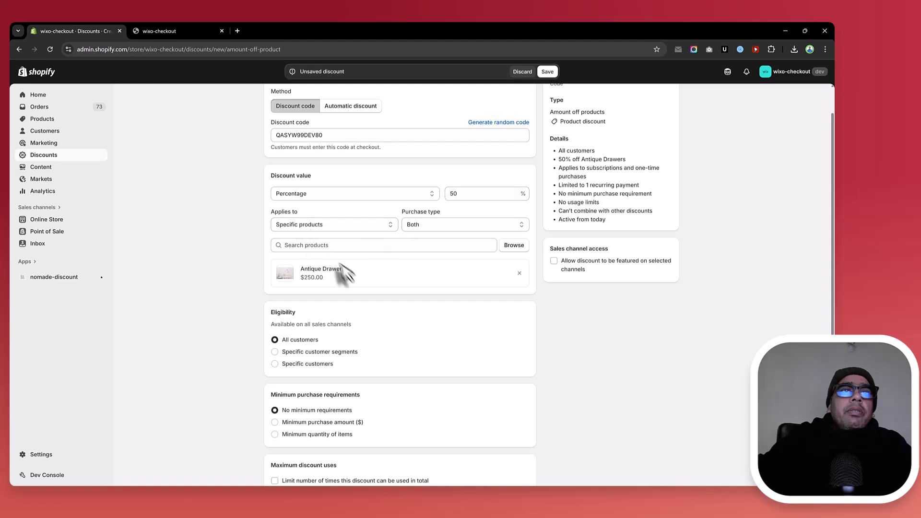
{"action": "scroll", "coordinate": [345, 276], "scroll_direction": "down", "scroll_amount": 2}
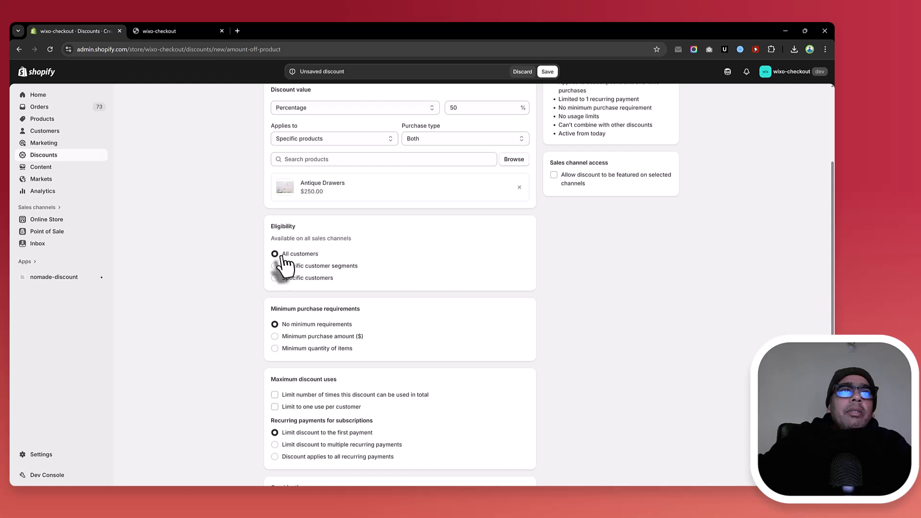
{"action": "left_click", "coordinate": [316, 279]}
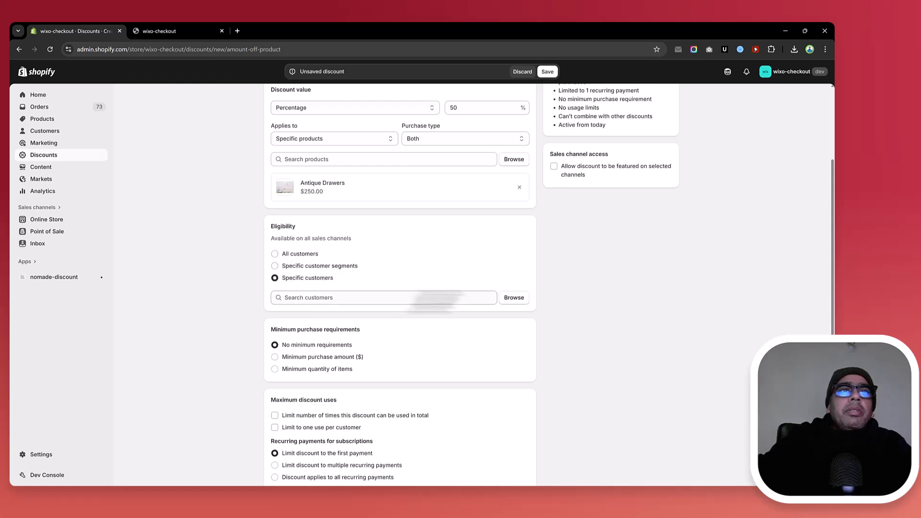
{"action": "left_click", "coordinate": [513, 297]}
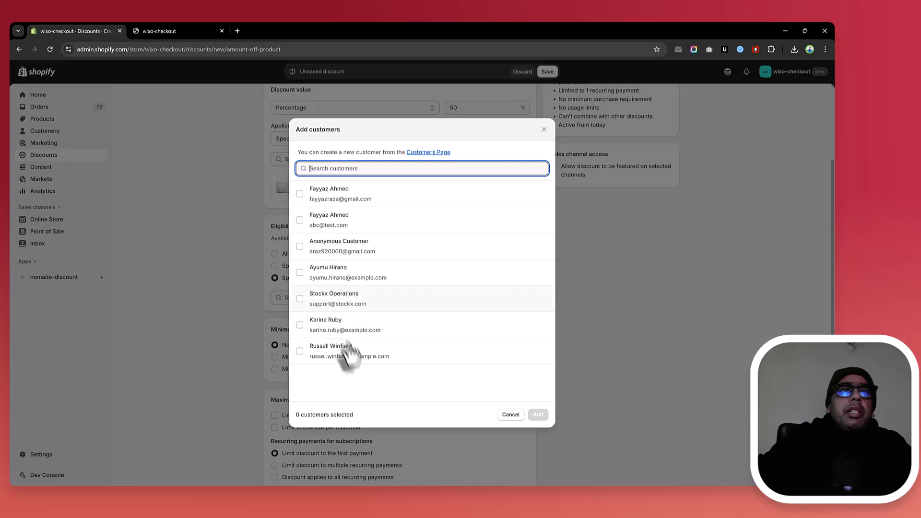
{"action": "left_click", "coordinate": [510, 415]}
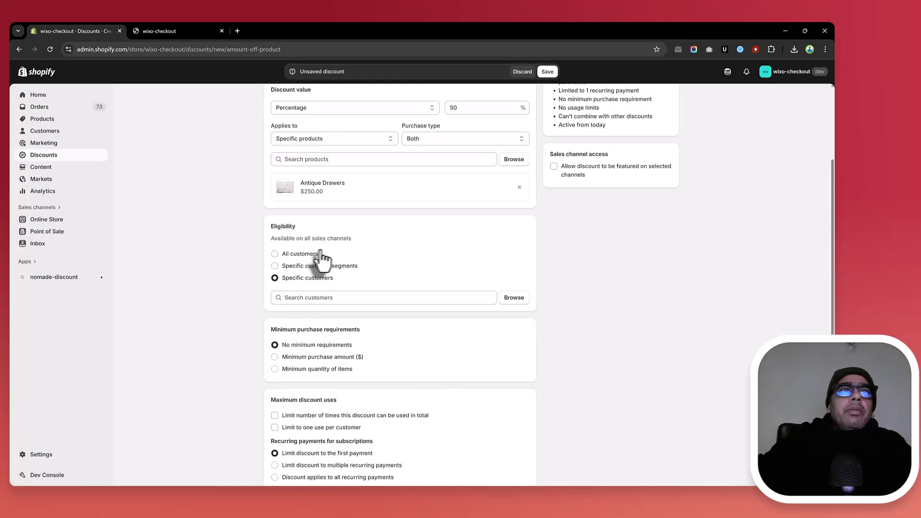
{"action": "left_click", "coordinate": [298, 254]}
{"action": "scroll", "coordinate": [364, 275], "scroll_direction": "down", "scroll_amount": 1}
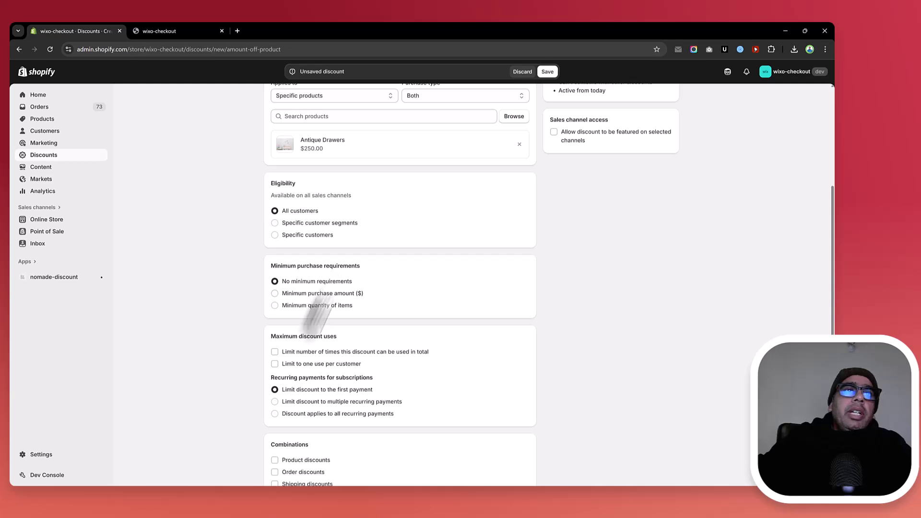
Step: Under Combinations, tick Product discounts, Order discounts and Shipping discounts
{"action": "scroll", "coordinate": [323, 339], "scroll_direction": "down", "scroll_amount": 2}
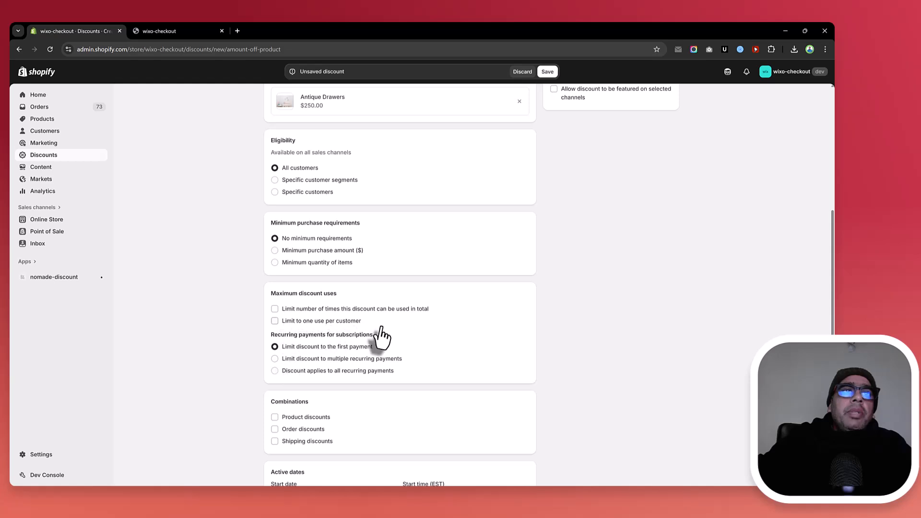
{"action": "scroll", "coordinate": [372, 353], "scroll_direction": "down", "scroll_amount": 1}
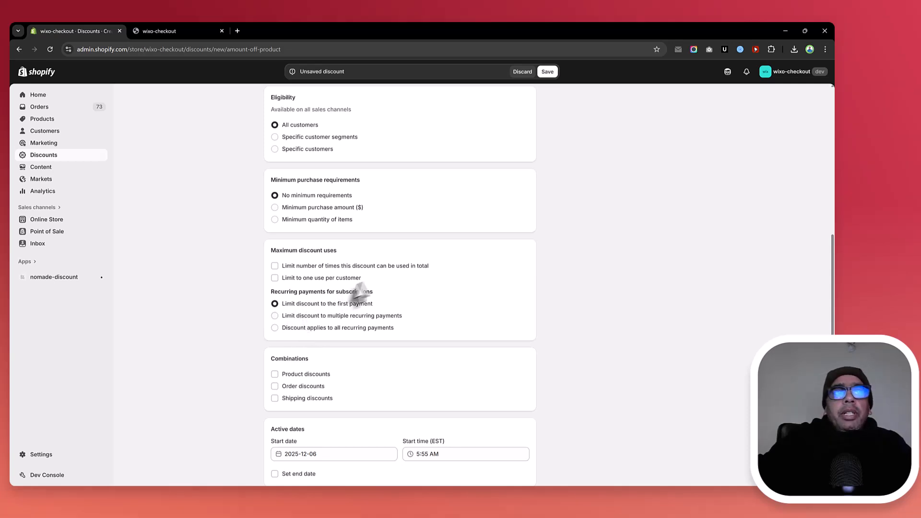
{"action": "scroll", "coordinate": [363, 290], "scroll_direction": "down", "scroll_amount": 1}
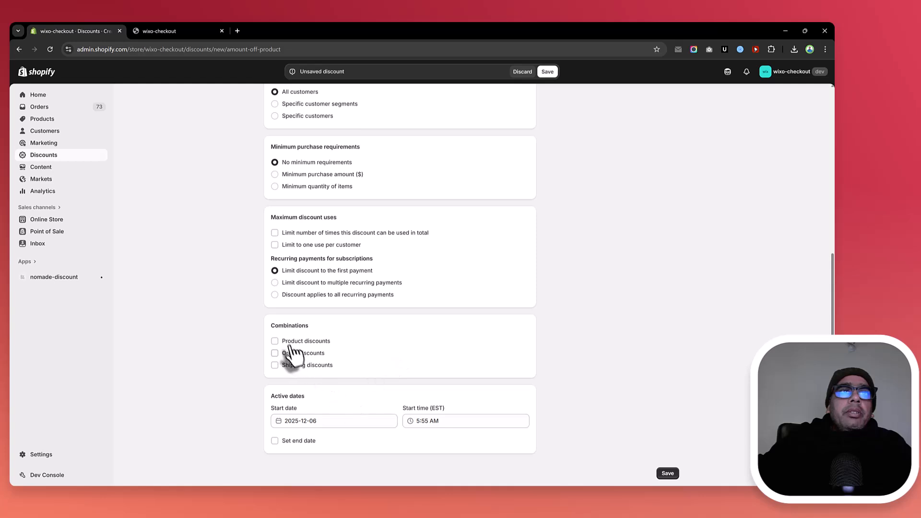
{"action": "left_click", "coordinate": [275, 341]}
{"action": "left_click", "coordinate": [275, 362]}
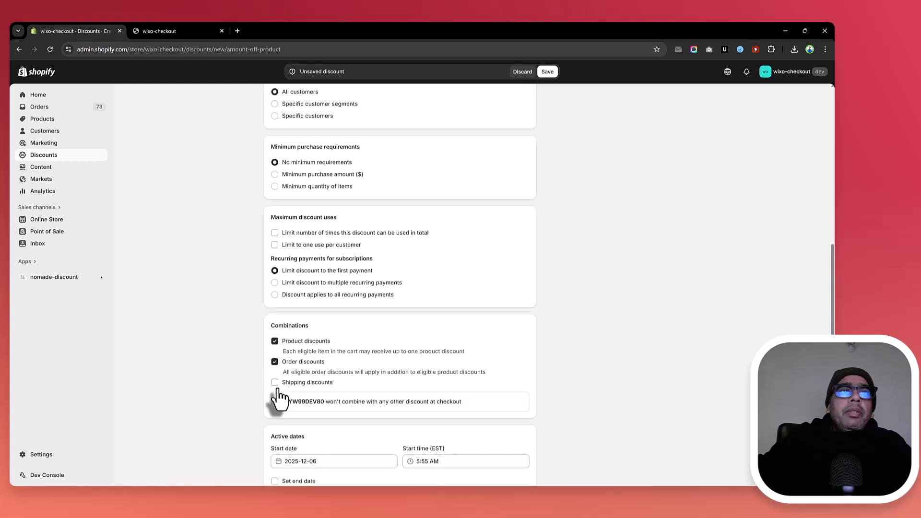
{"action": "left_click", "coordinate": [275, 382]}
{"action": "scroll", "coordinate": [288, 369], "scroll_direction": "down", "scroll_amount": 2}
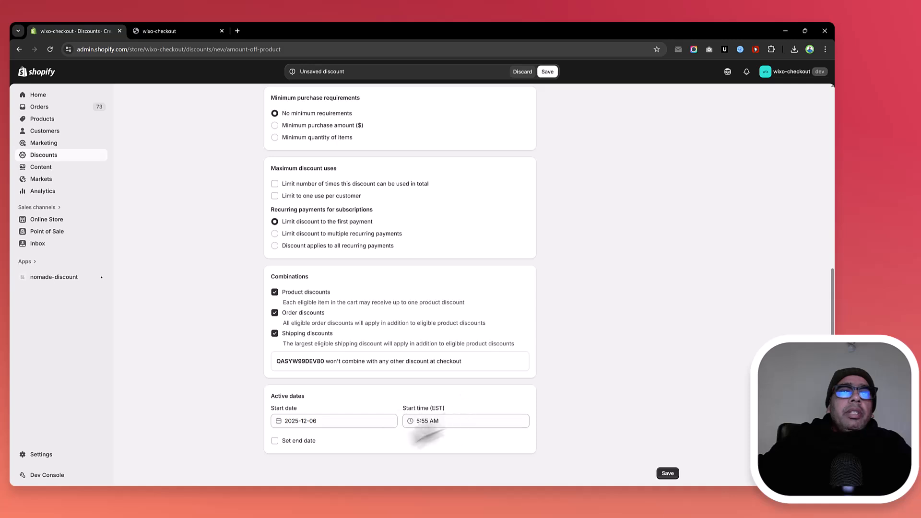
Step: Check the start date, then save the 50% off Antique Drawers discount code
{"action": "left_click", "coordinate": [329, 417]}
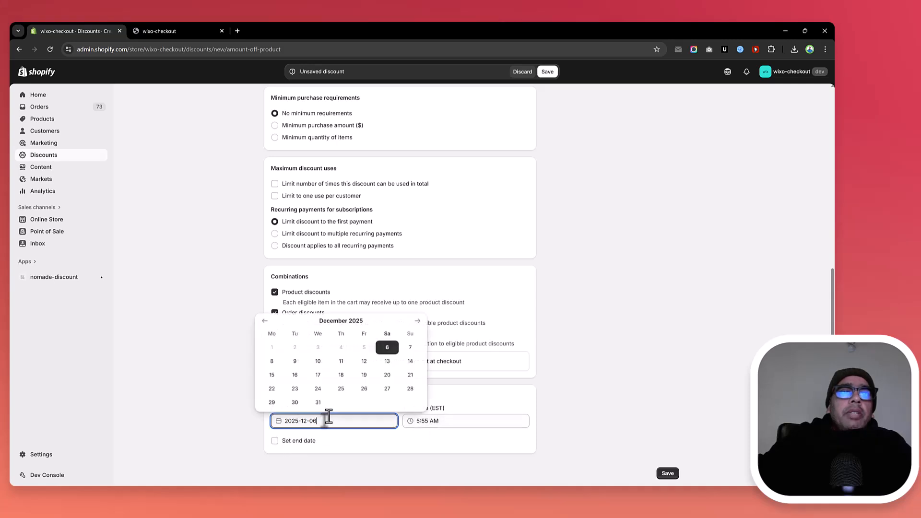
{"action": "left_click", "coordinate": [571, 322]}
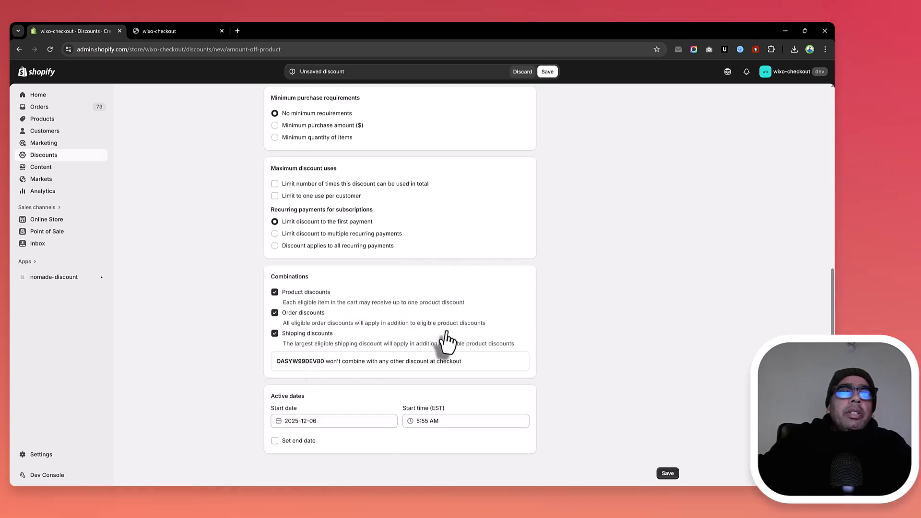
{"action": "scroll", "coordinate": [409, 323], "scroll_direction": "up", "scroll_amount": 4}
{"action": "scroll", "coordinate": [409, 325], "scroll_direction": "up", "scroll_amount": 2}
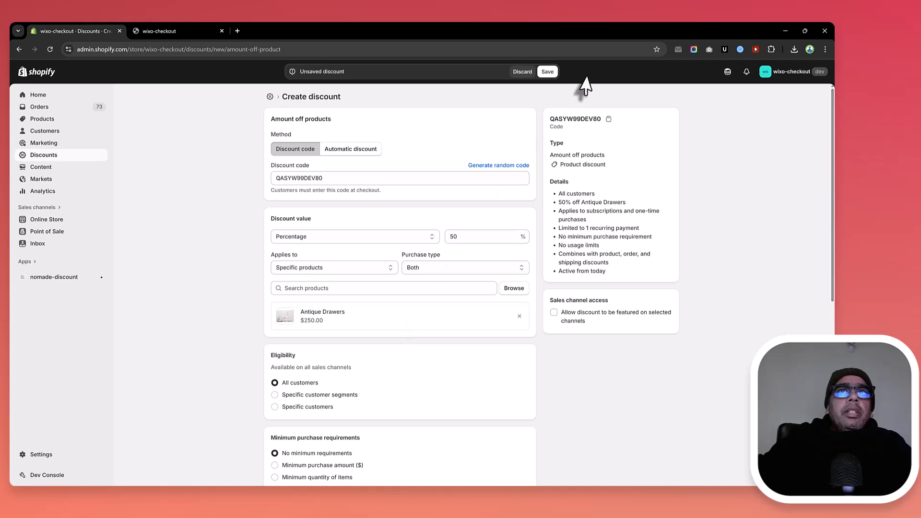
{"action": "left_click", "coordinate": [548, 72]}
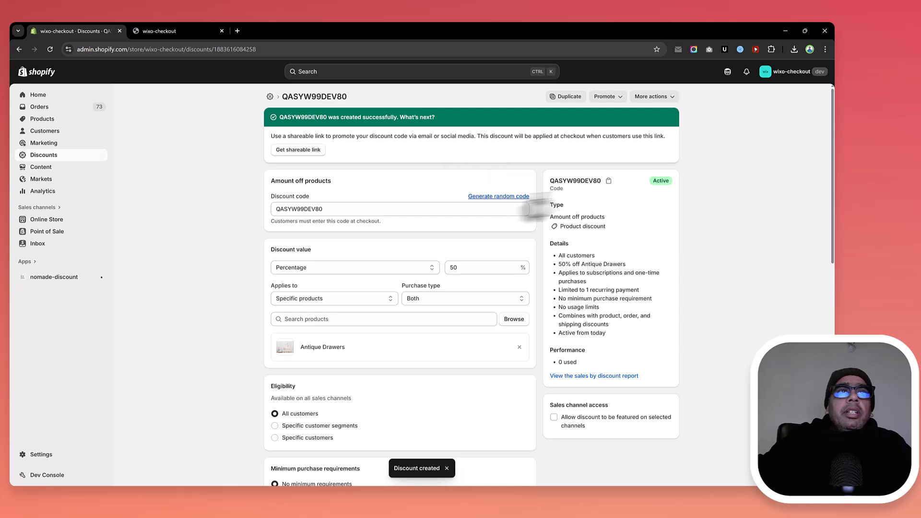
Step: In the storefront, find Antique Drawers at $250.00 and add one to the cart
{"action": "left_click", "coordinate": [180, 30]}
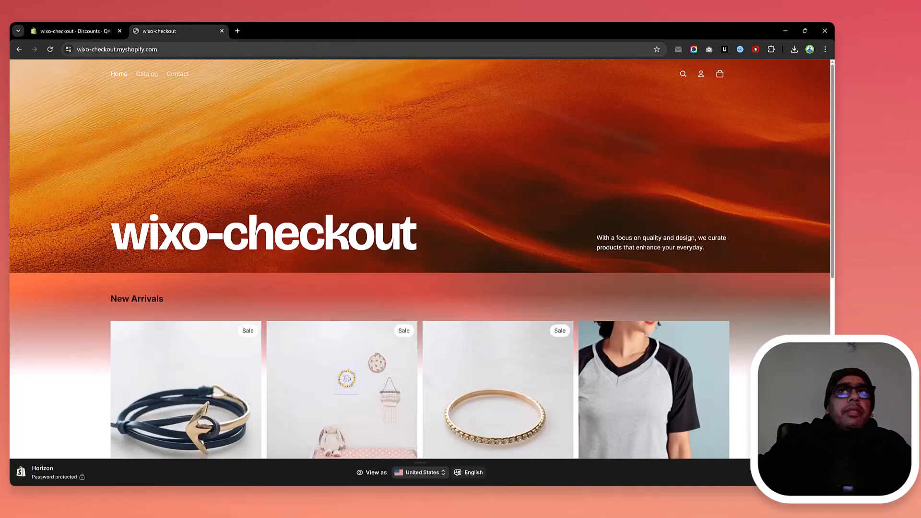
{"action": "left_click", "coordinate": [683, 73]}
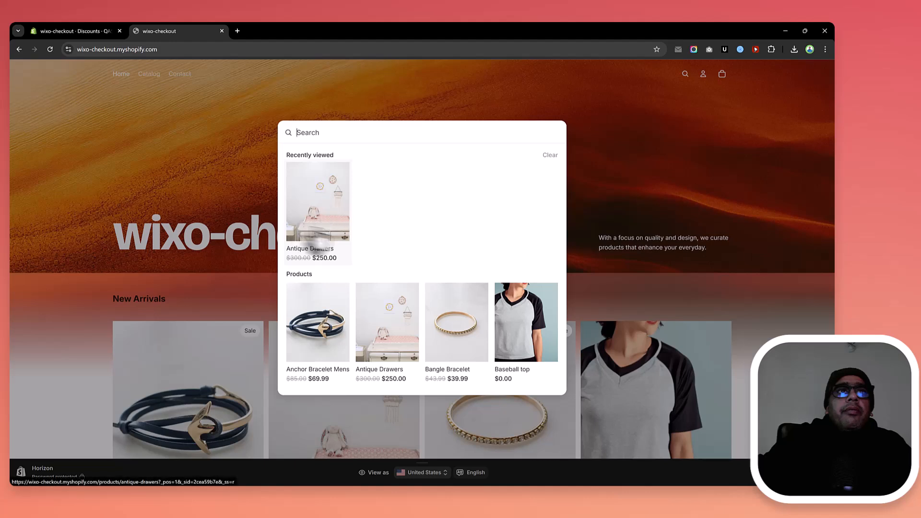
{"action": "left_click", "coordinate": [324, 208]}
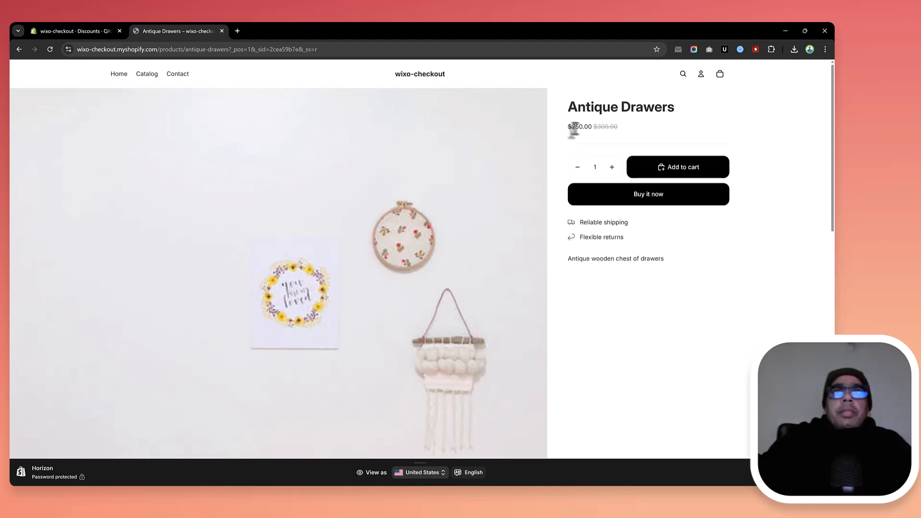
{"action": "left_click_drag", "start_coordinate": [588, 129], "coordinate": [592, 128]}
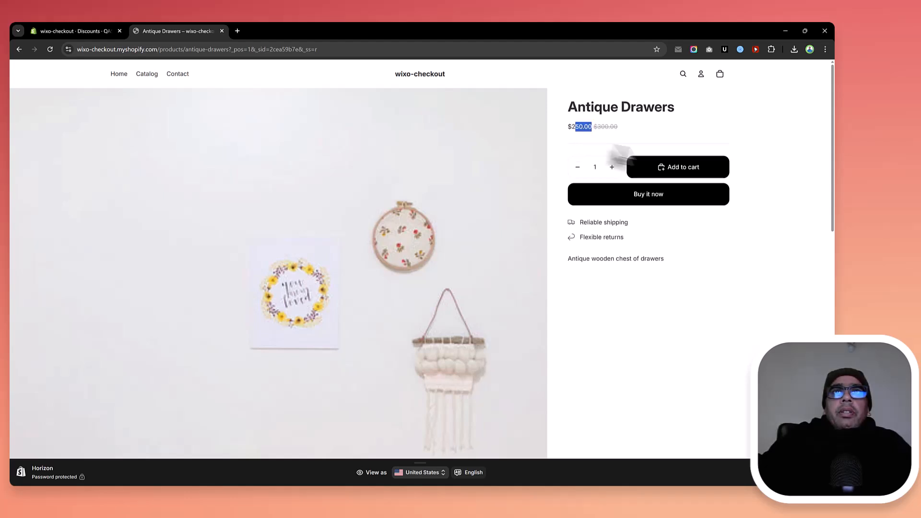
{"action": "left_click", "coordinate": [691, 167]}
{"action": "left_click", "coordinate": [719, 76]}
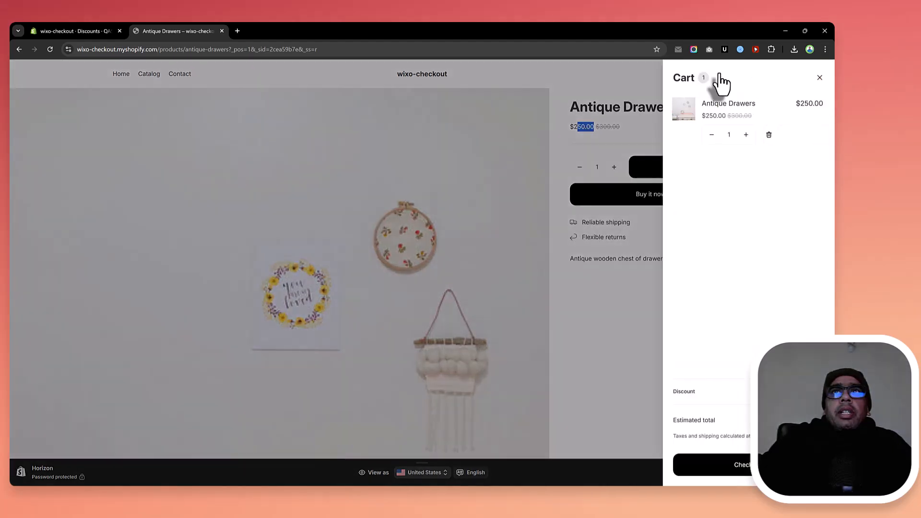
{"action": "left_click_drag", "start_coordinate": [706, 118], "coordinate": [741, 118]}
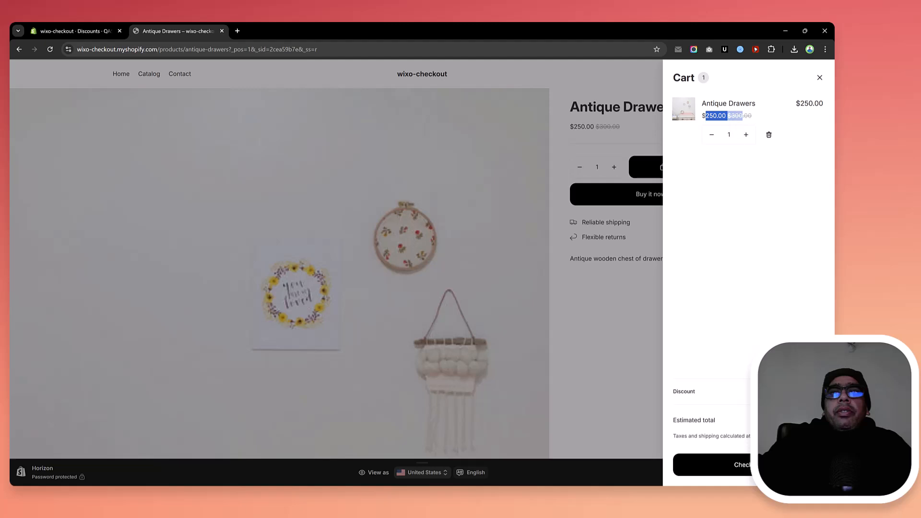
Step: Paste the copied code into the cart's Discount field, dropping Antique Drawers to $125.00
{"action": "left_click", "coordinate": [748, 398]}
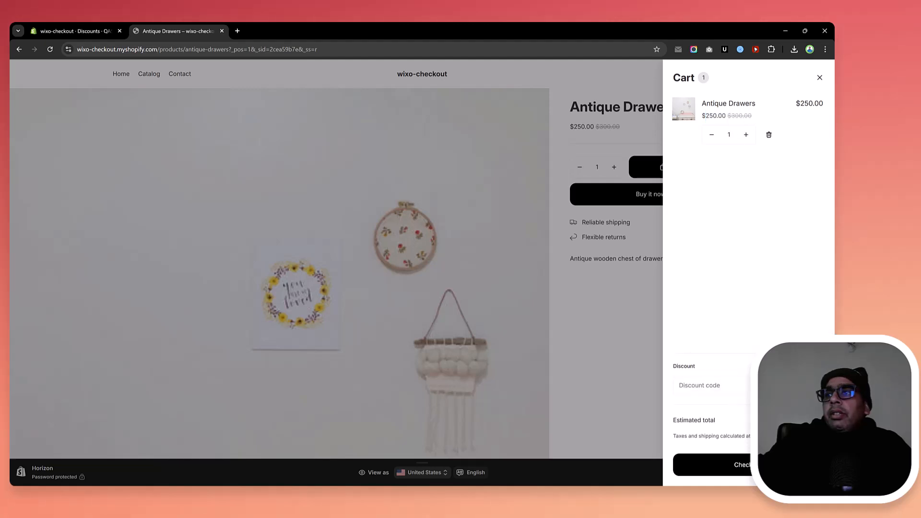
{"action": "left_click", "coordinate": [695, 384]}
{"action": "type", "text": "QASYW99DEV80"}
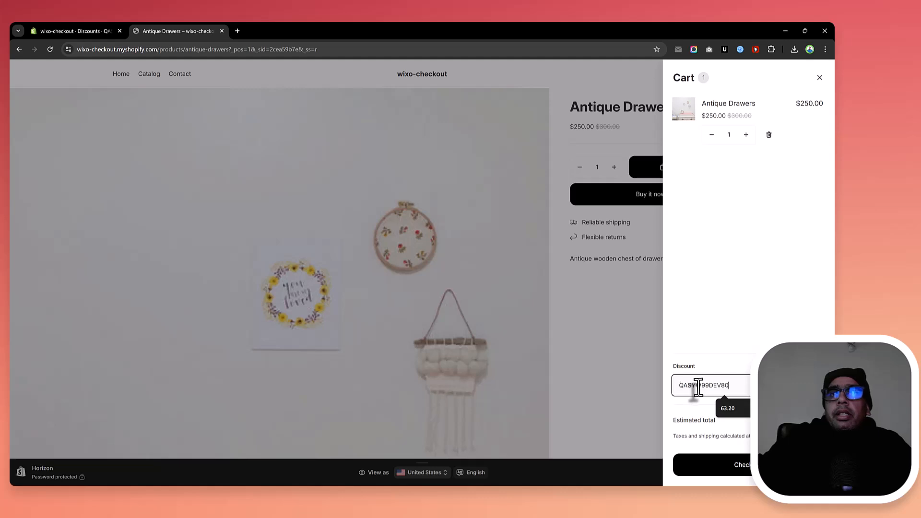
{"action": "key", "text": "Return"}
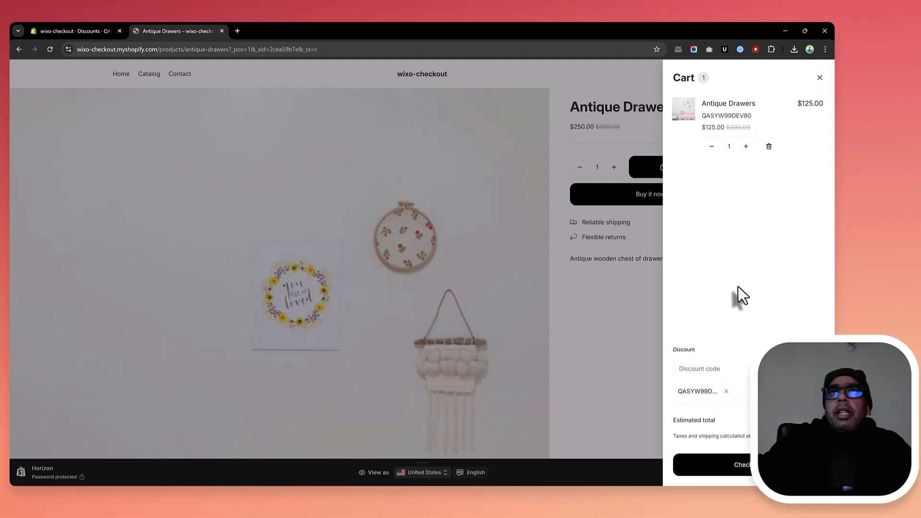
{"action": "mouse_move", "coordinate": [704, 115]}
{"action": "left_mouse_down"}
{"action": "mouse_move", "coordinate": [747, 115]}
{"action": "mouse_move", "coordinate": [710, 129]}
{"action": "left_mouse_up"}
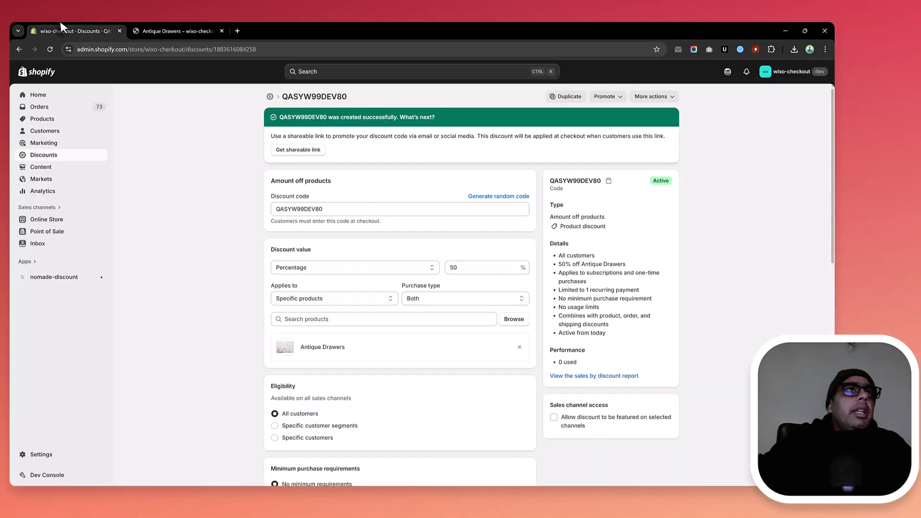
Step: Delete the 50% Antique Drawers discount code in the admin
{"action": "left_click", "coordinate": [67, 30]}
{"action": "scroll", "coordinate": [609, 232], "scroll_direction": "down", "scroll_amount": 5}
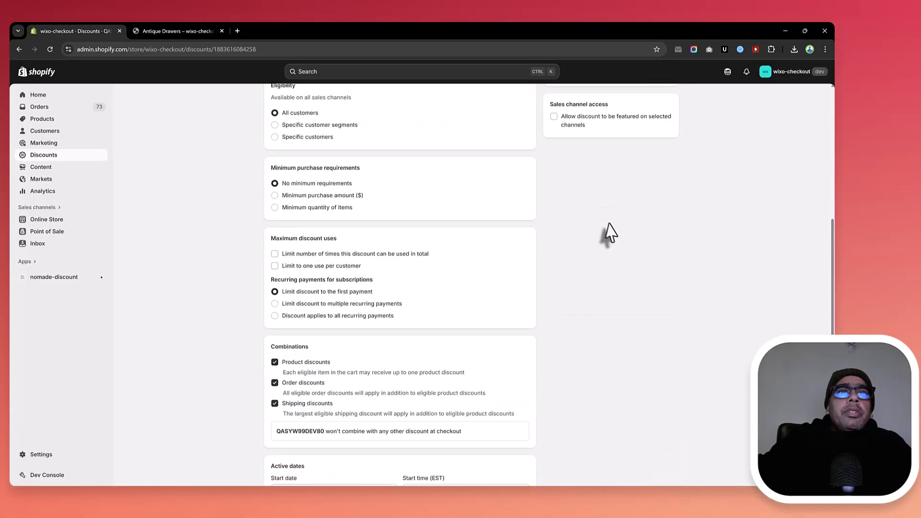
{"action": "scroll", "coordinate": [688, 192], "scroll_direction": "up", "scroll_amount": 5}
{"action": "left_click", "coordinate": [671, 100]}
{"action": "left_click", "coordinate": [643, 128]}
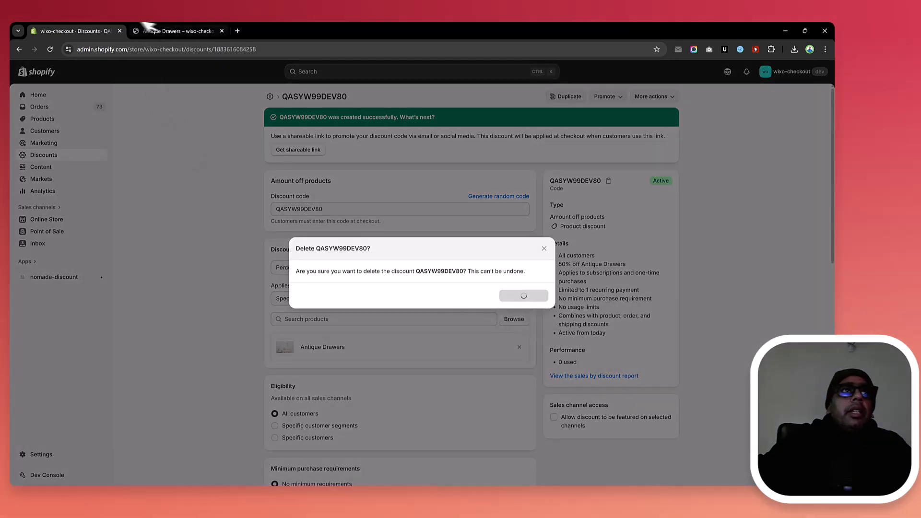
{"action": "left_click", "coordinate": [153, 31]}
Step: Remove Antique Drawers from the storefront cart and return to the admin Discounts list
{"action": "left_click", "coordinate": [768, 148]}
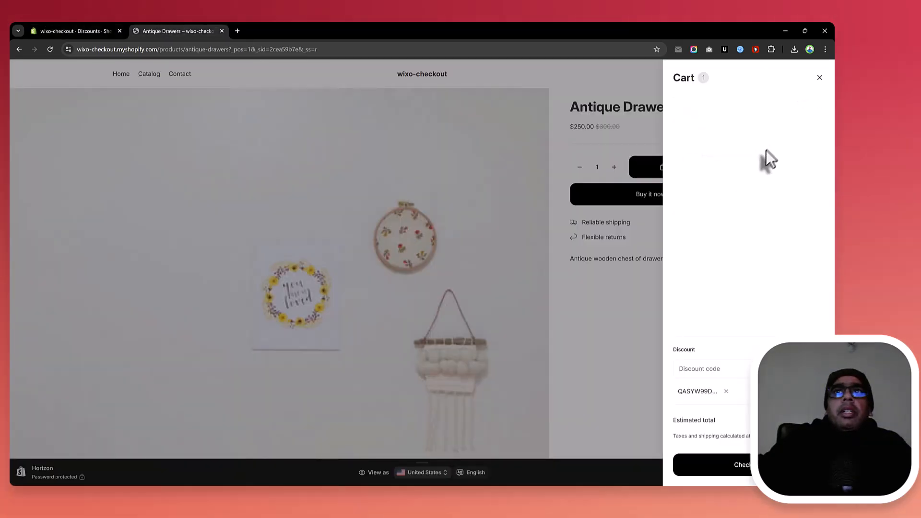
{"action": "left_click", "coordinate": [589, 130]}
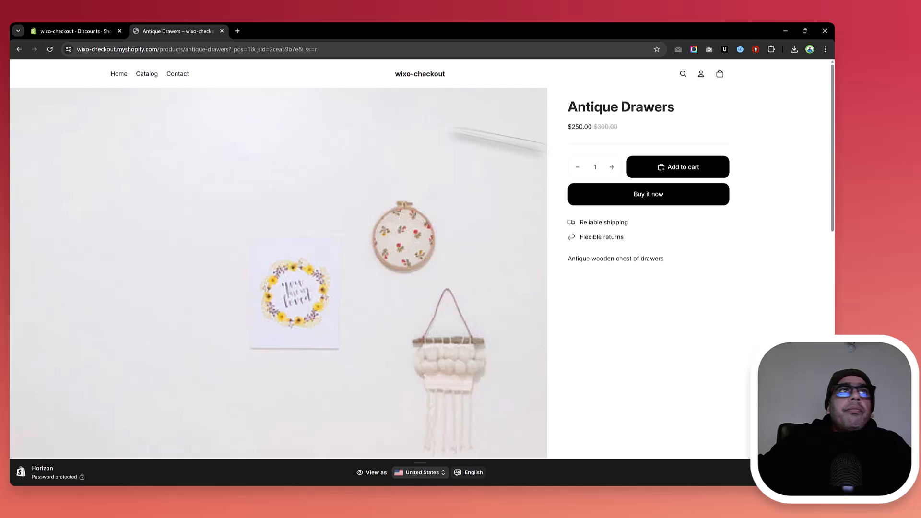
{"action": "left_click", "coordinate": [98, 30]}
Step: Start an automatic Amount off products discount titled 'Antique Drawers Discount'
{"action": "left_click", "coordinate": [789, 99]}
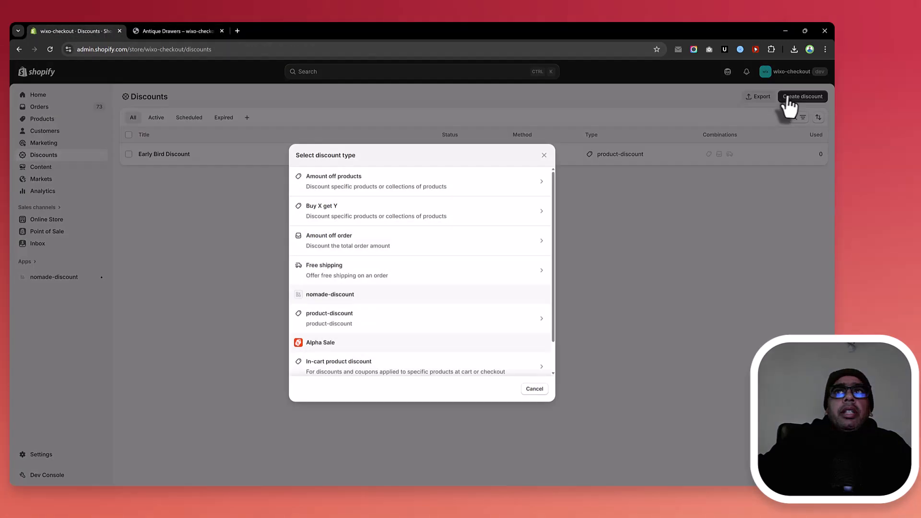
{"action": "left_click", "coordinate": [355, 185]}
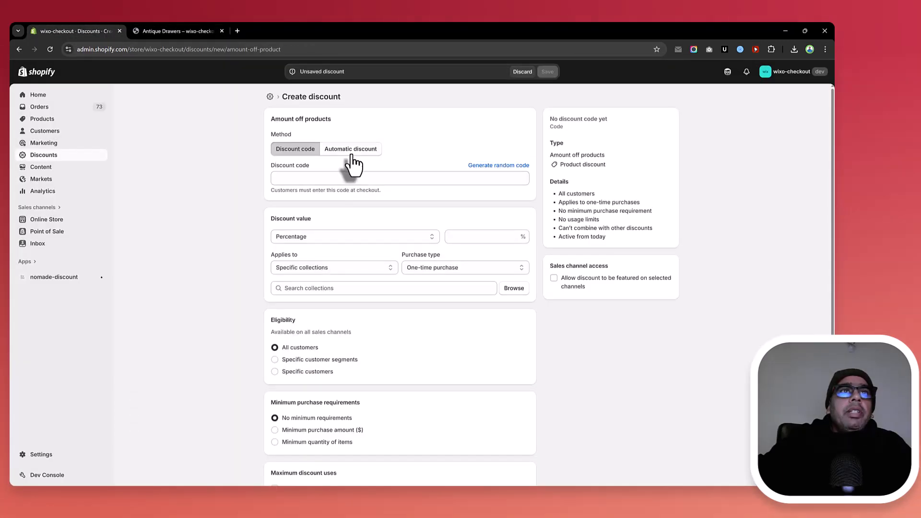
{"action": "left_click", "coordinate": [352, 151]}
{"action": "left_click", "coordinate": [356, 178]}
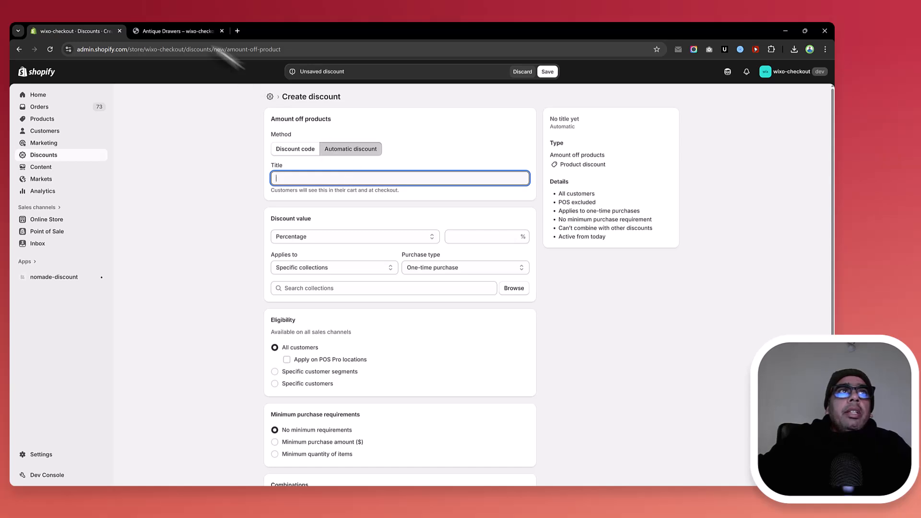
{"action": "left_click", "coordinate": [211, 31]}
{"action": "triple_click", "coordinate": [572, 106]}
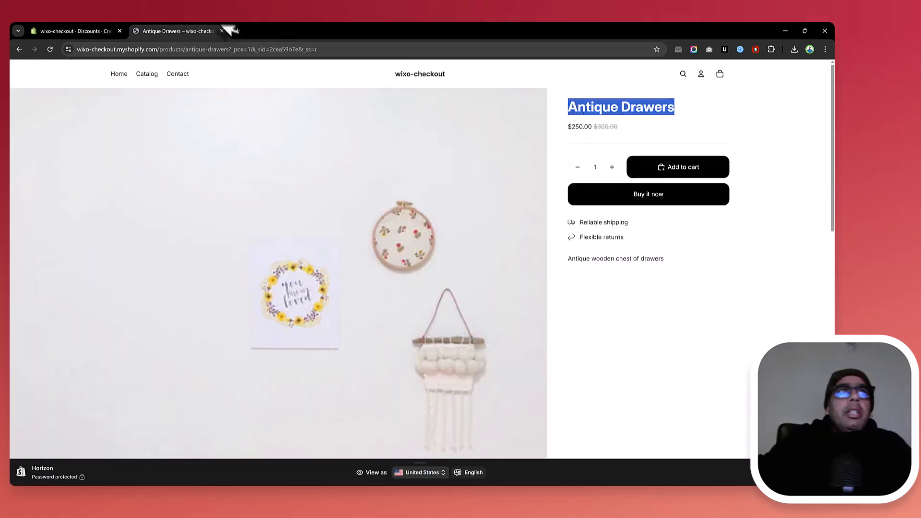
{"action": "left_click", "coordinate": [89, 30]}
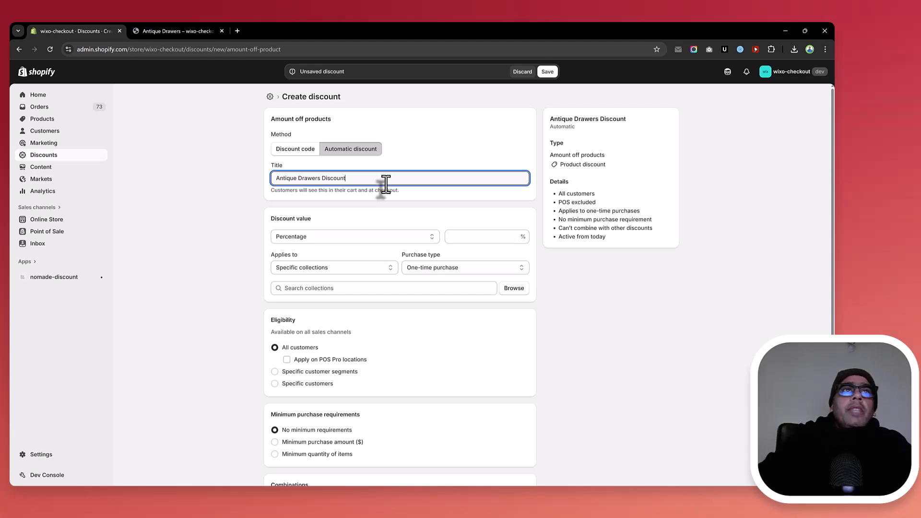
Step: Make it a fixed amount discount of $100
{"action": "left_click", "coordinate": [349, 235]}
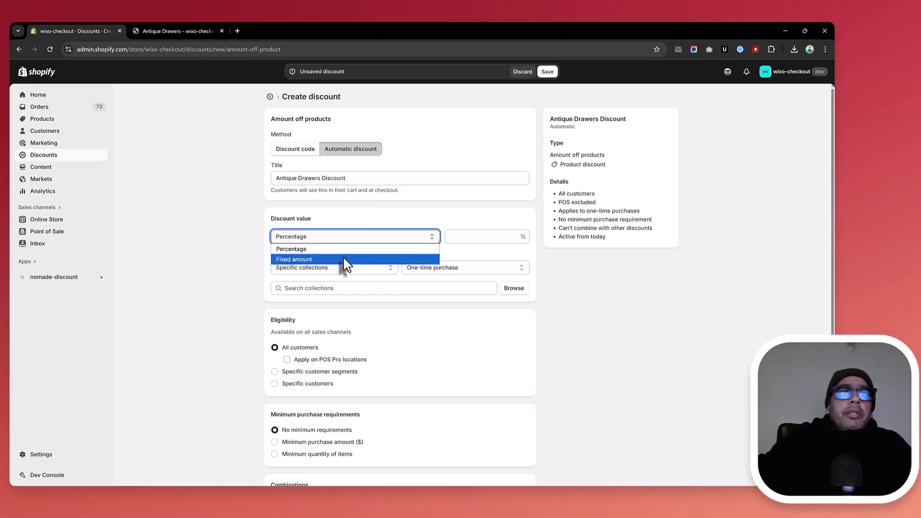
{"action": "left_click", "coordinate": [341, 259]}
{"action": "left_click", "coordinate": [492, 235]}
{"action": "type", "text": "100"}
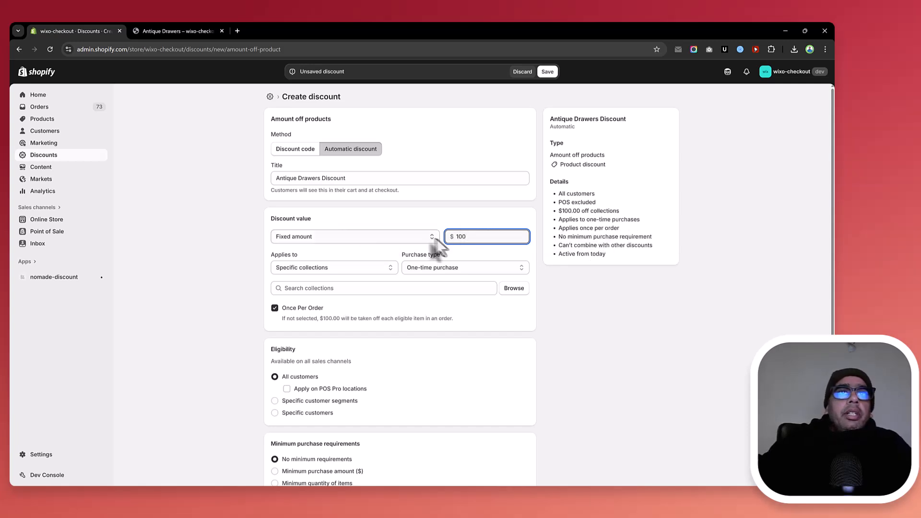
Step: Apply it to the specific product Antique Drawers and save the discount
{"action": "left_click", "coordinate": [335, 269]}
{"action": "left_click", "coordinate": [336, 290]}
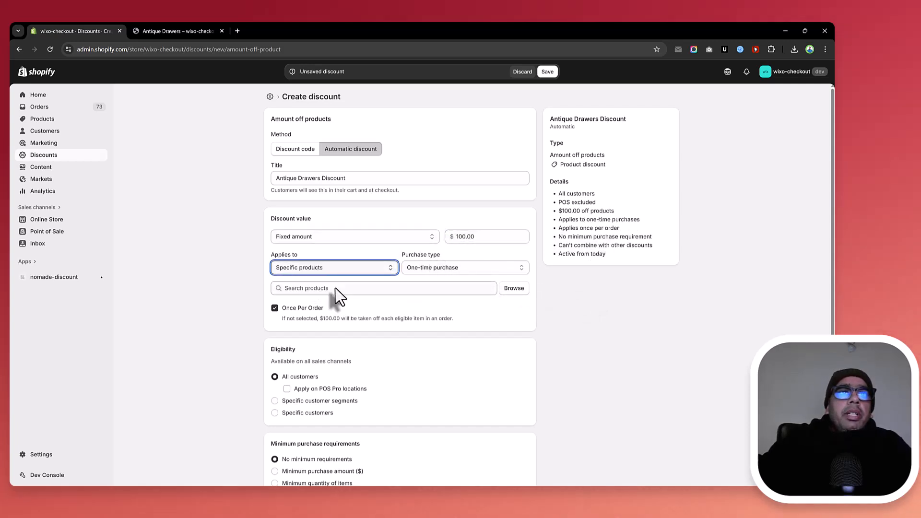
{"action": "left_click", "coordinate": [510, 288]}
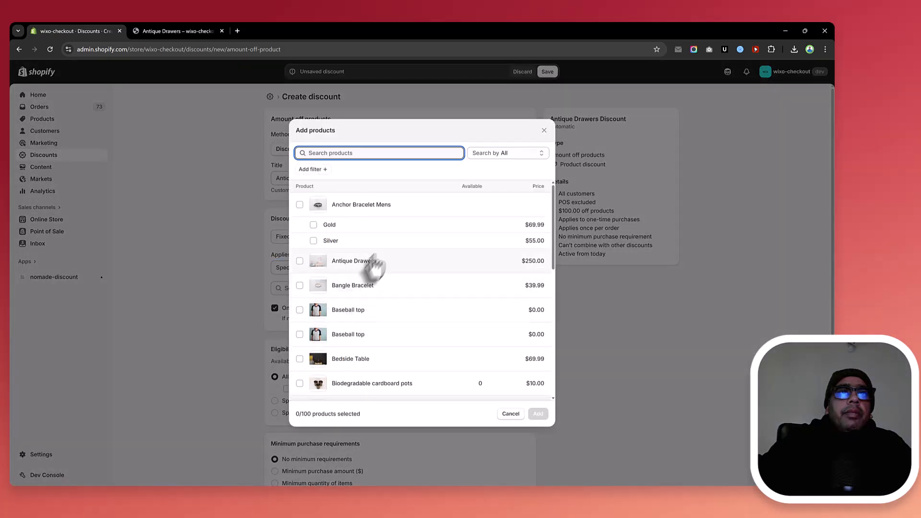
{"action": "left_click", "coordinate": [369, 262]}
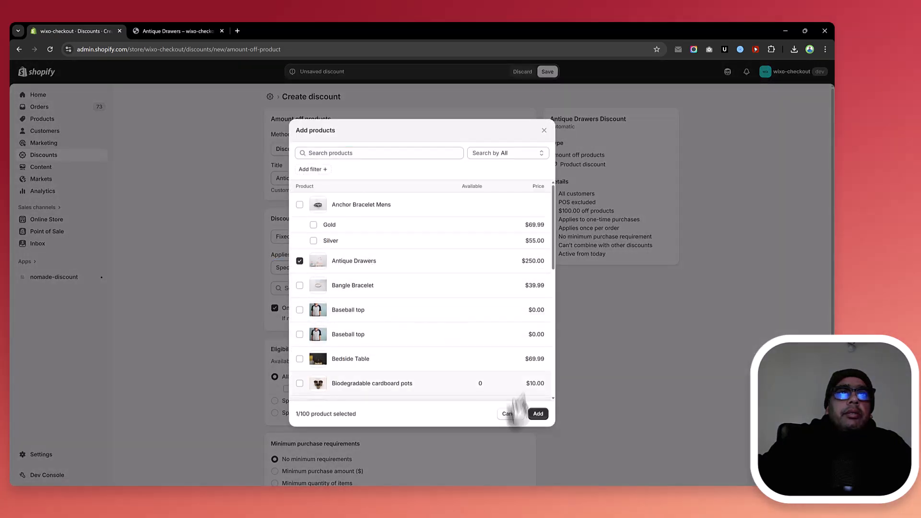
{"action": "left_click", "coordinate": [537, 414]}
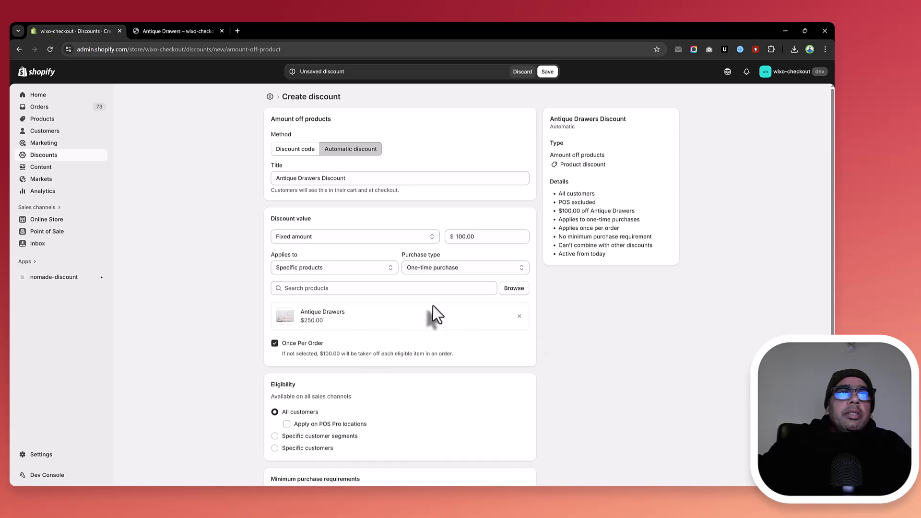
{"action": "scroll", "coordinate": [432, 287], "scroll_direction": "down", "scroll_amount": 2}
{"action": "scroll", "coordinate": [397, 269], "scroll_direction": "down", "scroll_amount": 3}
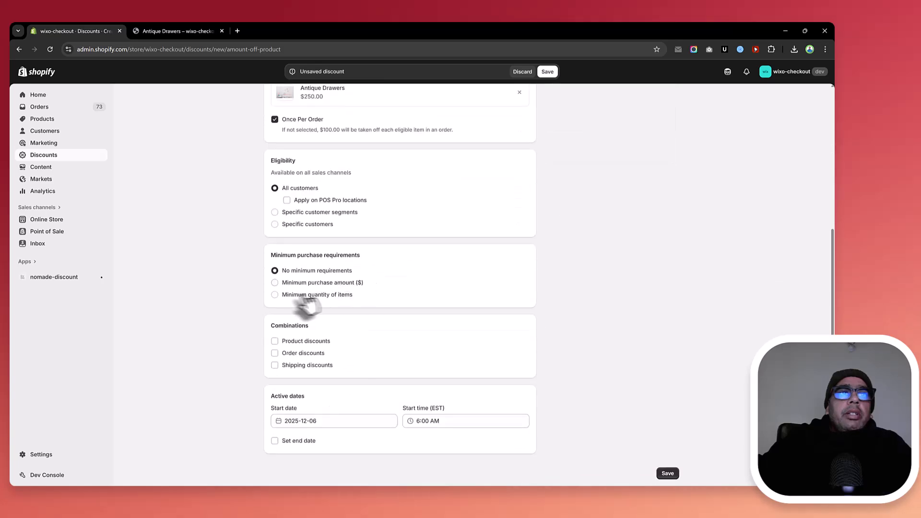
{"action": "left_click", "coordinate": [547, 72]}
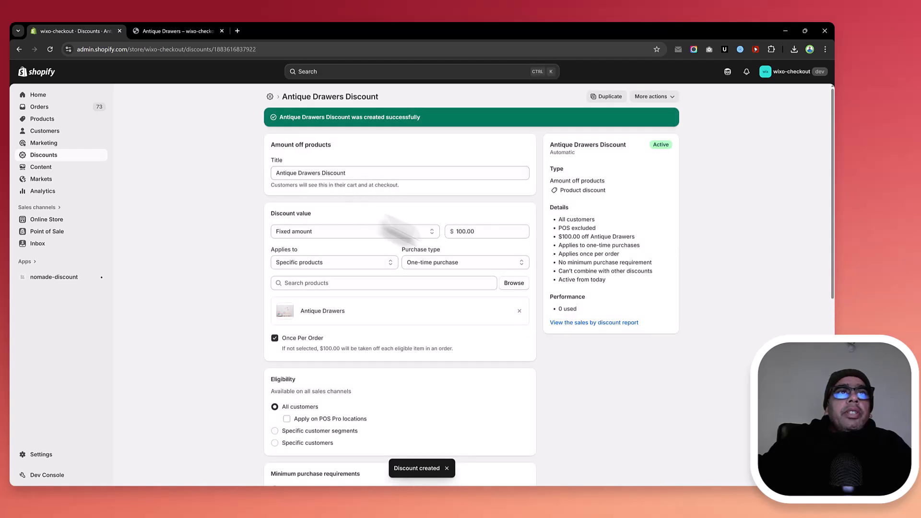
Step: Reload the Antique Drawers page and add it to the cart to check the discount
{"action": "left_click", "coordinate": [181, 30]}
{"action": "right_click", "coordinate": [501, 112]}
{"action": "right_click", "coordinate": [537, 77]}
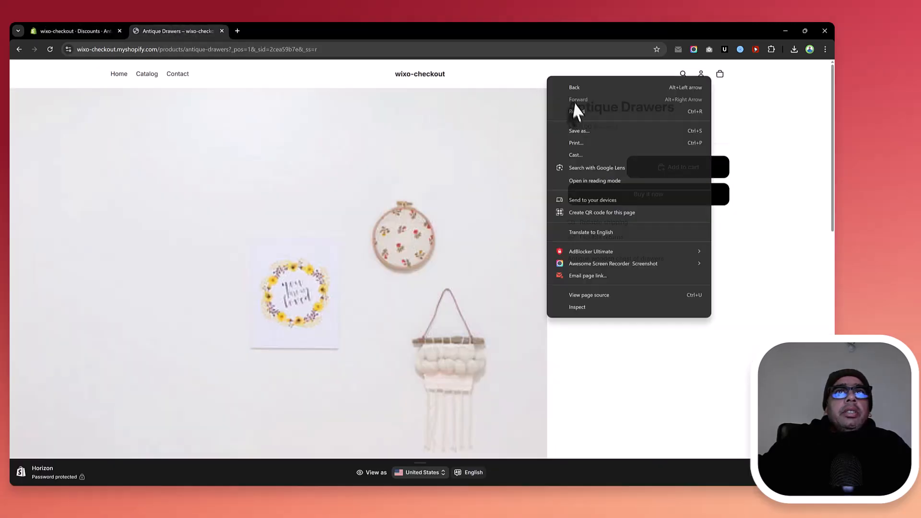
{"action": "left_click", "coordinate": [576, 114]}
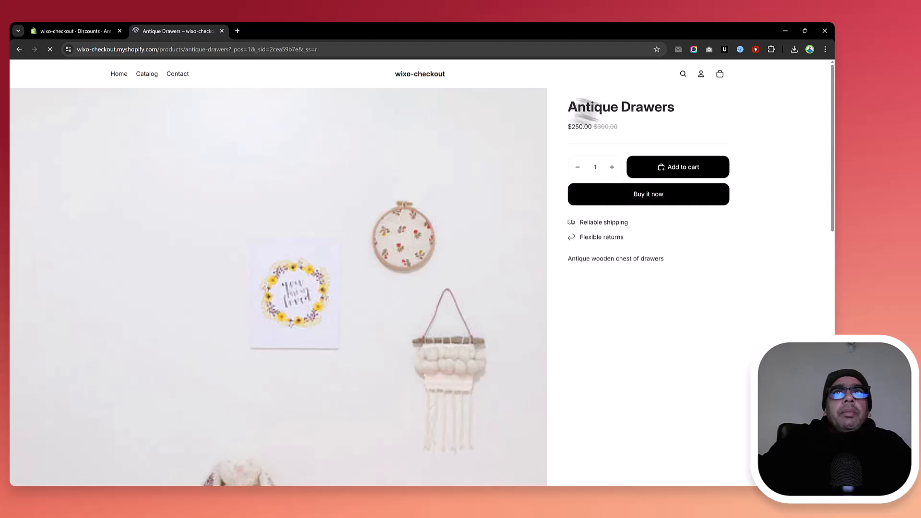
{"action": "left_click", "coordinate": [655, 177]}
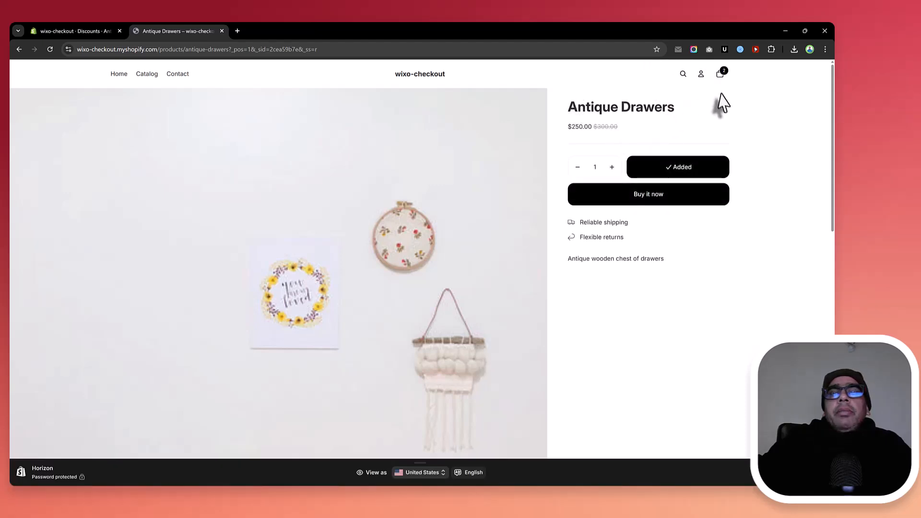
{"action": "left_click", "coordinate": [720, 74]}
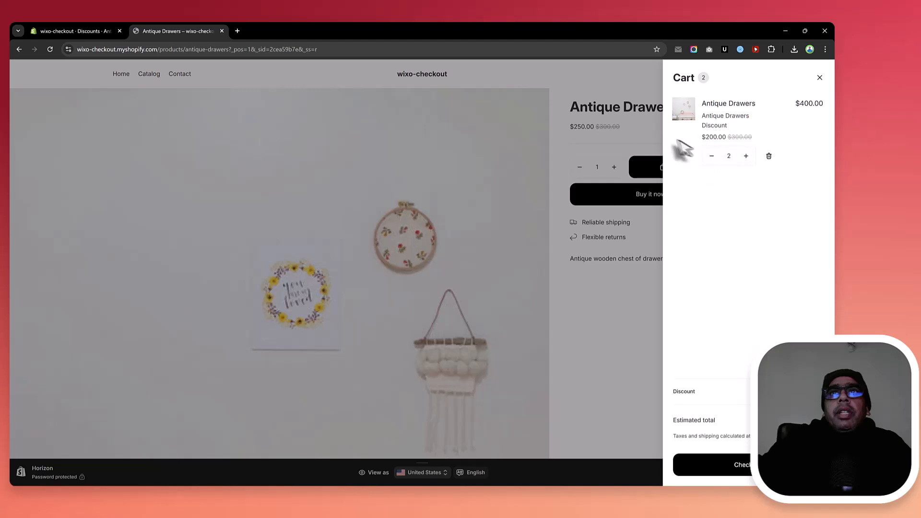
Step: Reload the storefront and empty the cart of the two Antique Drawers
{"action": "right_click", "coordinate": [638, 126]}
{"action": "left_click", "coordinate": [666, 161]}
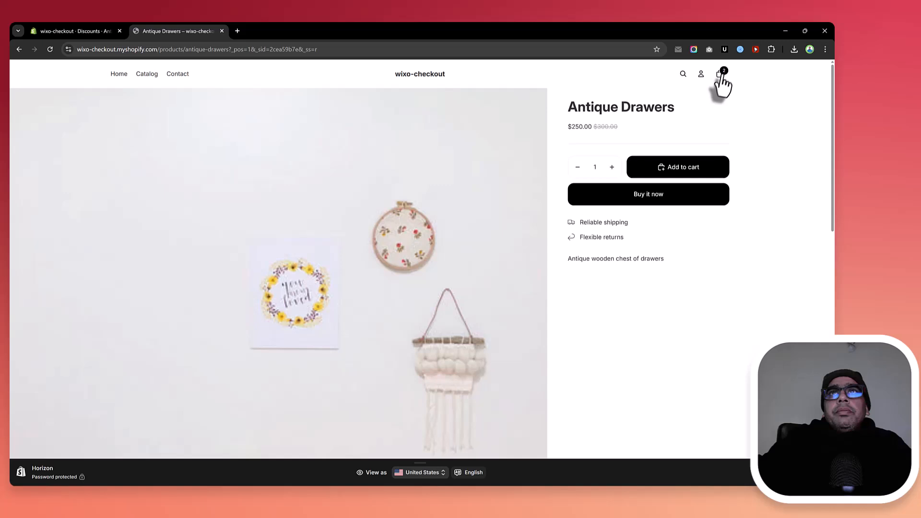
{"action": "left_click", "coordinate": [723, 75]}
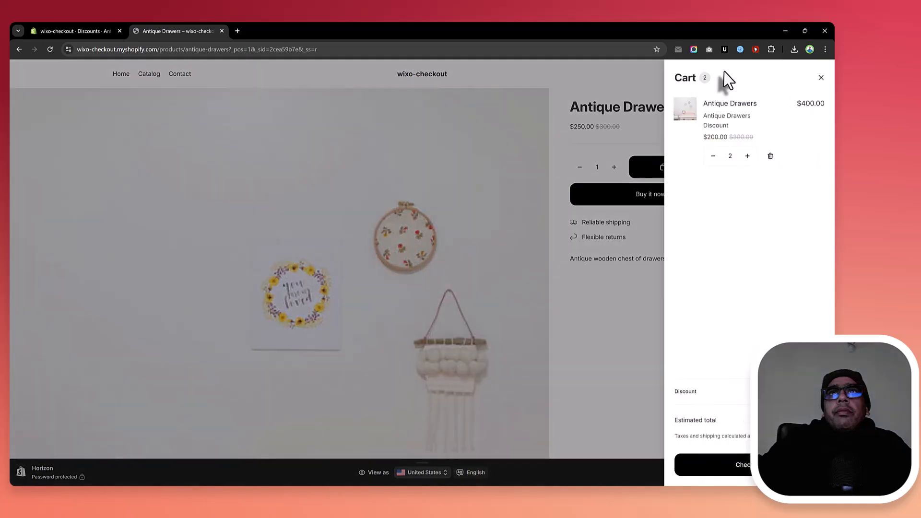
{"action": "left_click", "coordinate": [770, 156]}
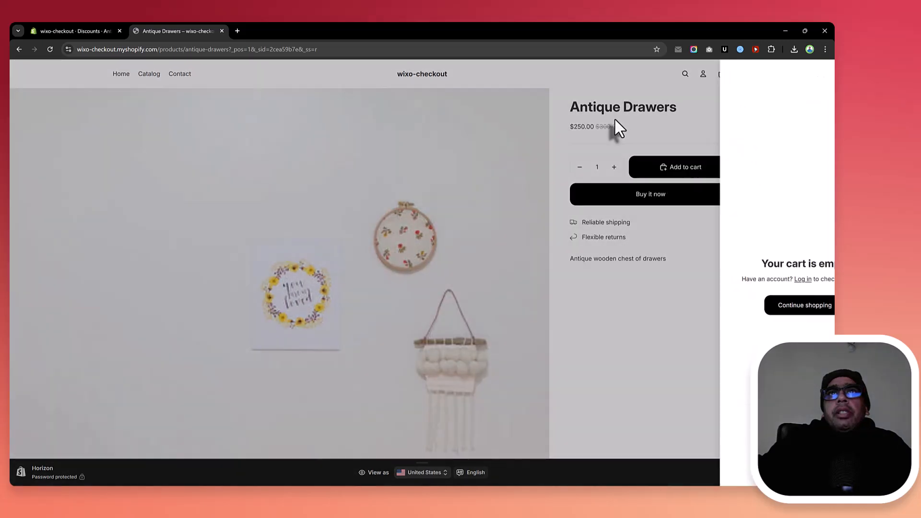
{"action": "left_click", "coordinate": [612, 127]}
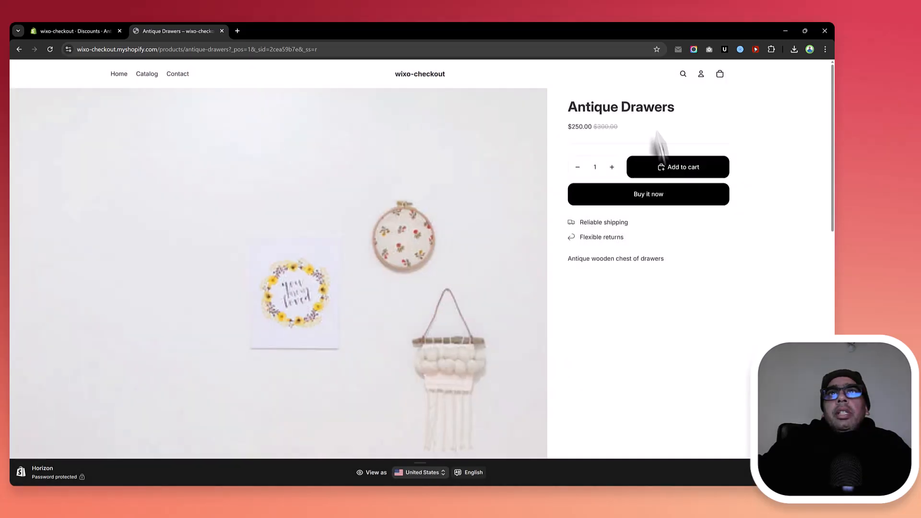
Step: Add one Antique Drawers and check out, confirming $100.00 saved and a $150.00 total
{"action": "left_click", "coordinate": [666, 172]}
{"action": "left_click", "coordinate": [719, 75]}
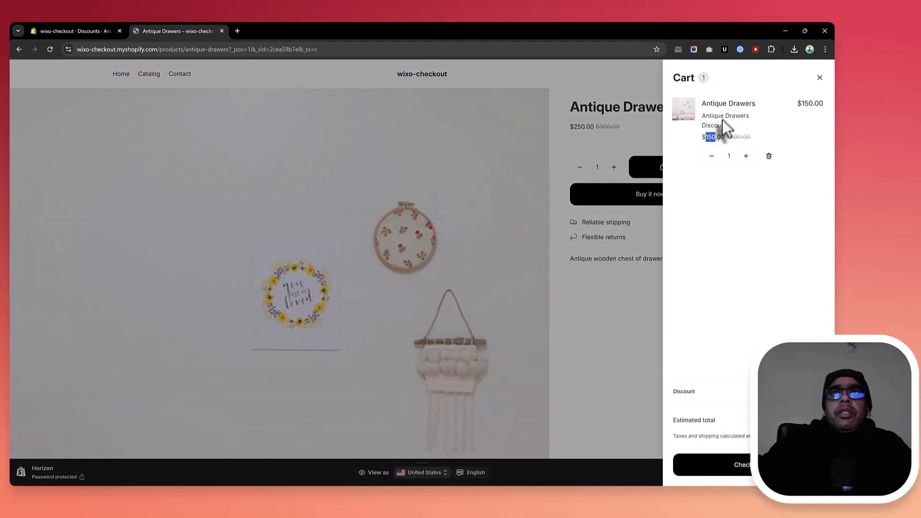
{"action": "left_click", "coordinate": [720, 463]}
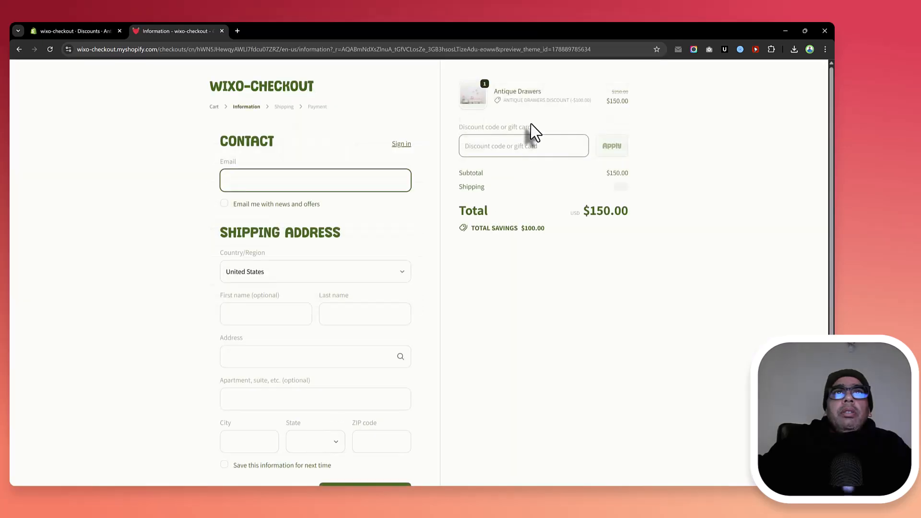
{"action": "left_click_drag", "start_coordinate": [506, 100], "coordinate": [590, 100]}
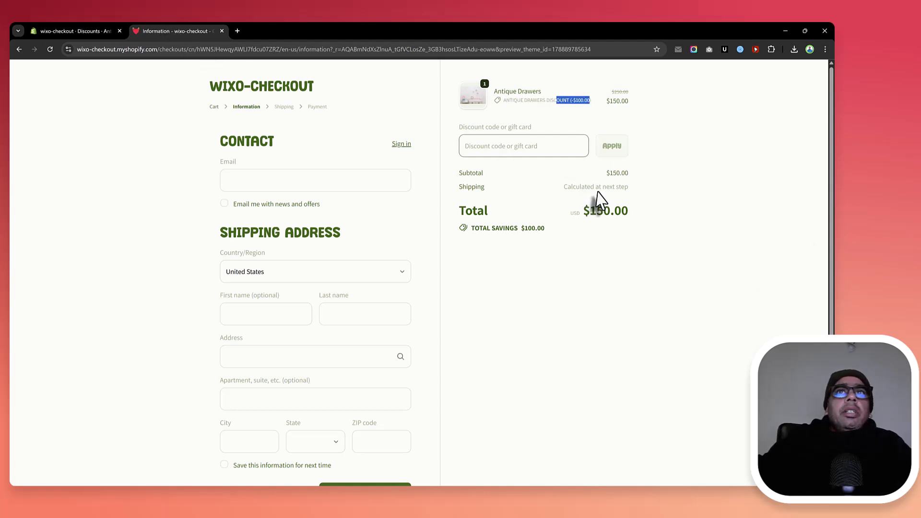
Step: Start a new automatic free shipping discount from the Discounts list
{"action": "left_click", "coordinate": [91, 30]}
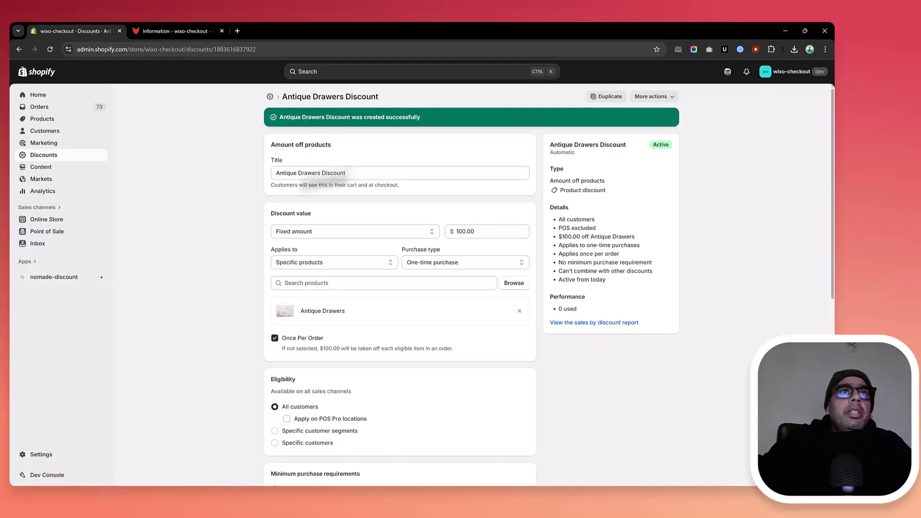
{"action": "left_click", "coordinate": [74, 161]}
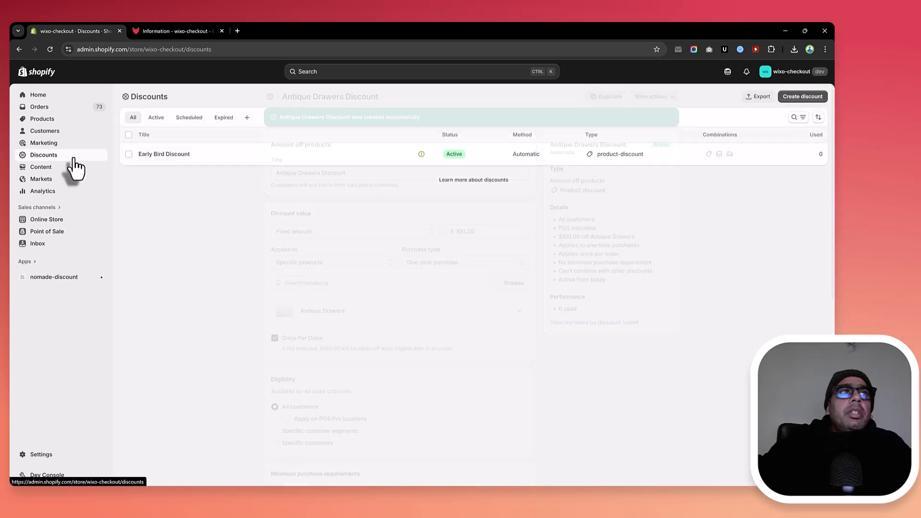
{"action": "left_click", "coordinate": [793, 97]}
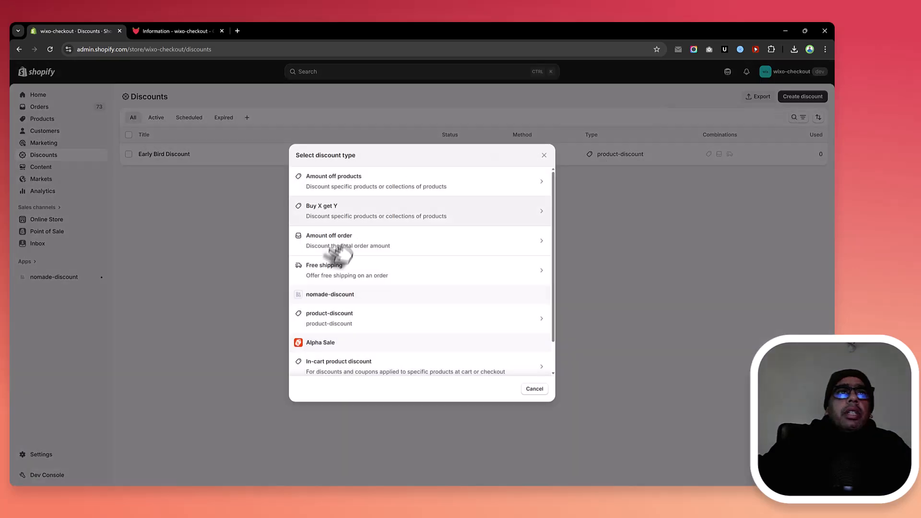
{"action": "left_click", "coordinate": [347, 273]}
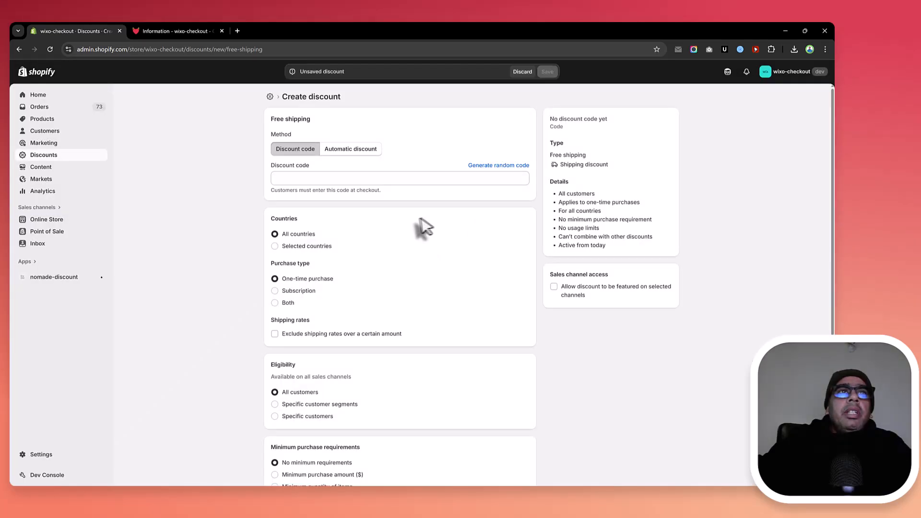
{"action": "left_click", "coordinate": [354, 149]}
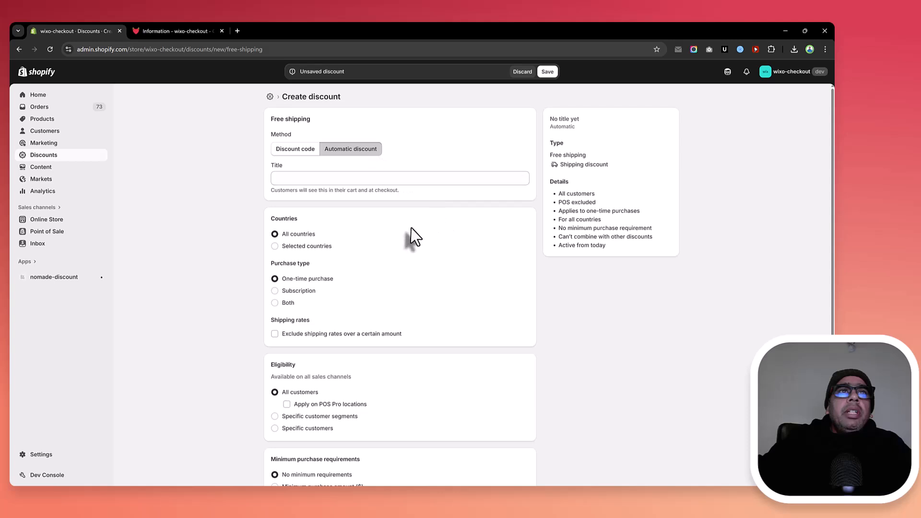
Step: Title the discount 'Free Shipping' and save it for all countries
{"action": "scroll", "coordinate": [410, 228], "scroll_direction": "down", "scroll_amount": 1}
{"action": "scroll", "coordinate": [411, 229], "scroll_direction": "down", "scroll_amount": 1}
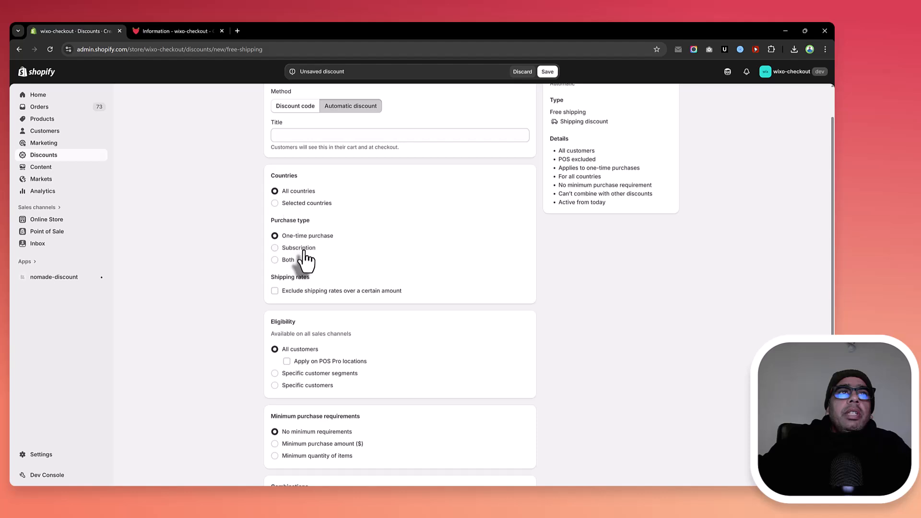
{"action": "scroll", "coordinate": [343, 379], "scroll_direction": "down", "scroll_amount": 1}
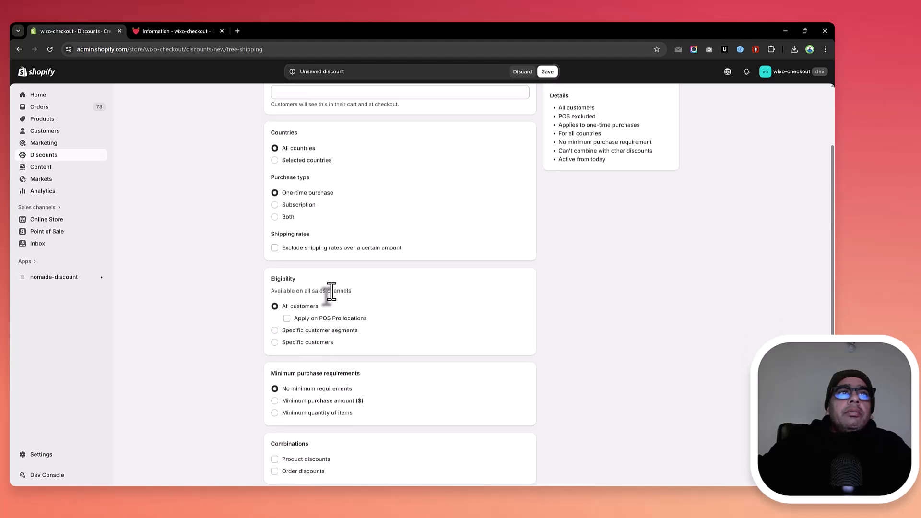
{"action": "scroll", "coordinate": [323, 304], "scroll_direction": "down", "scroll_amount": 1}
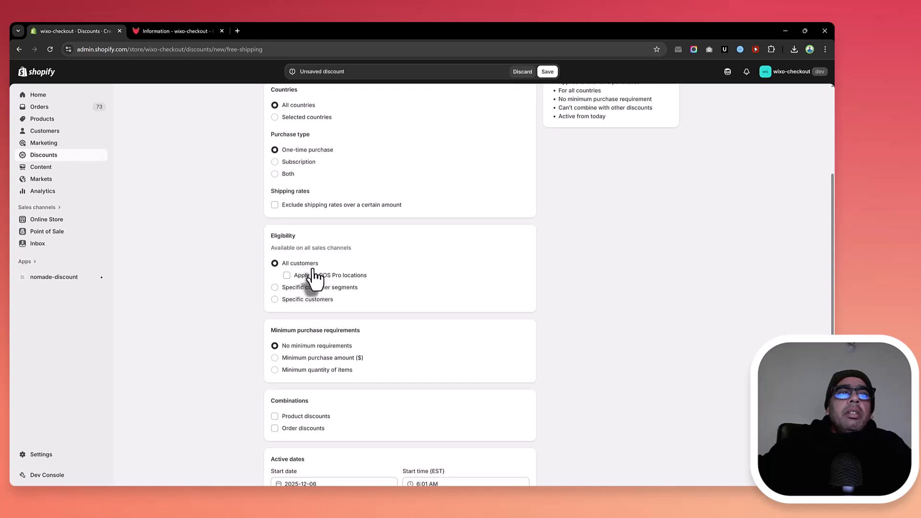
{"action": "scroll", "coordinate": [313, 280], "scroll_direction": "down", "scroll_amount": 2}
{"action": "scroll", "coordinate": [313, 268], "scroll_direction": "up", "scroll_amount": 5}
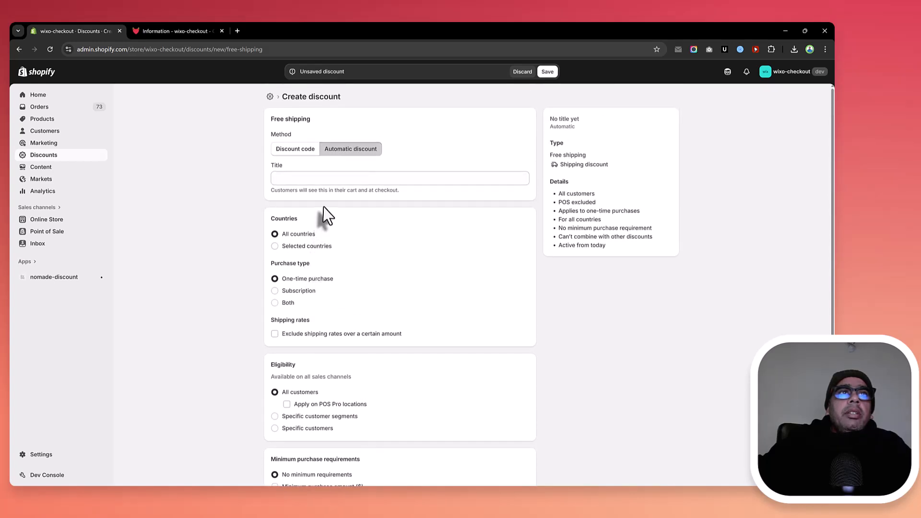
{"action": "left_click", "coordinate": [304, 177]}
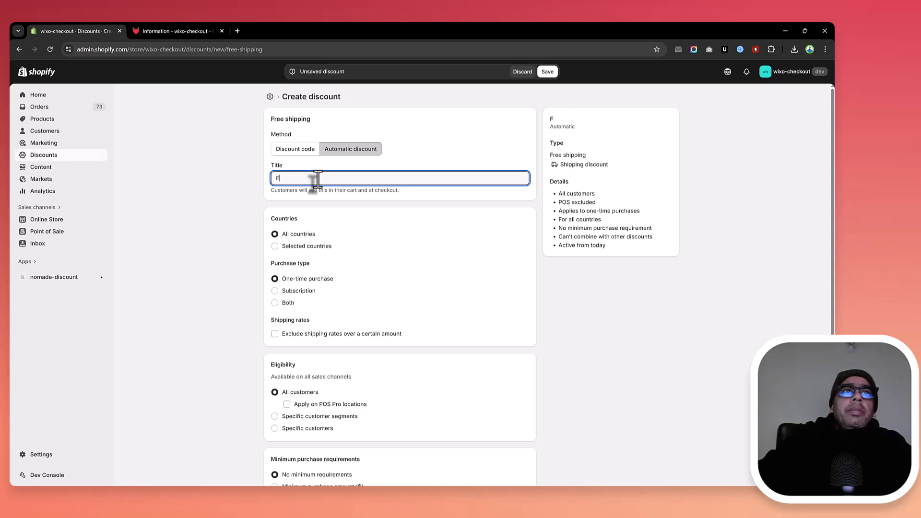
{"action": "type", "text": "Free Shippin"}
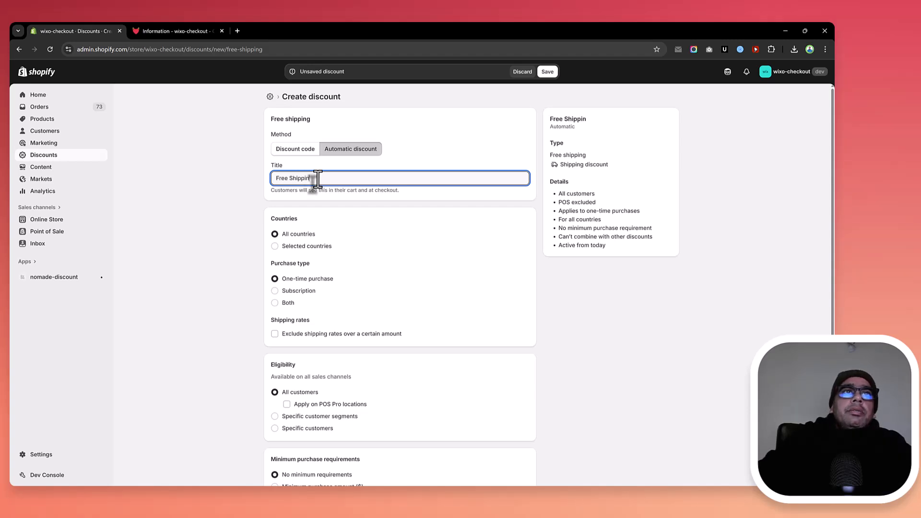
{"action": "type", "text": "g"}
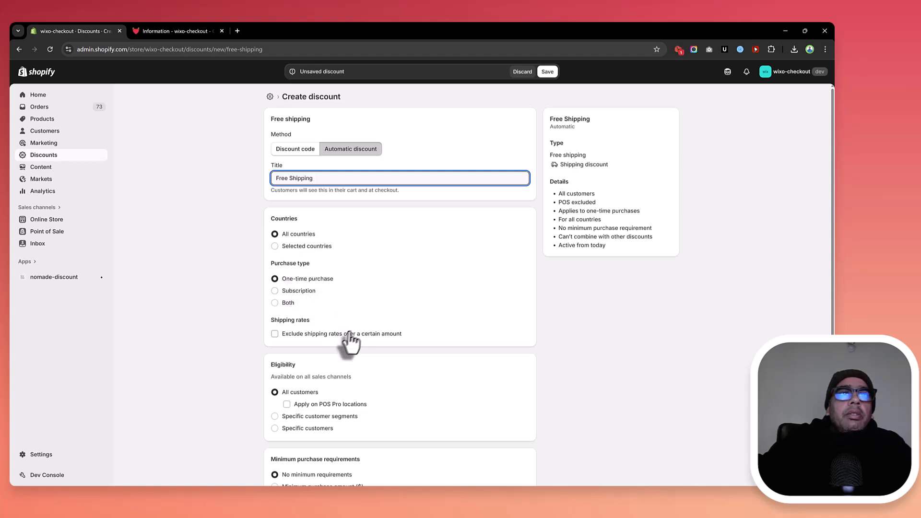
{"action": "scroll", "coordinate": [418, 309], "scroll_direction": "down", "scroll_amount": 1}
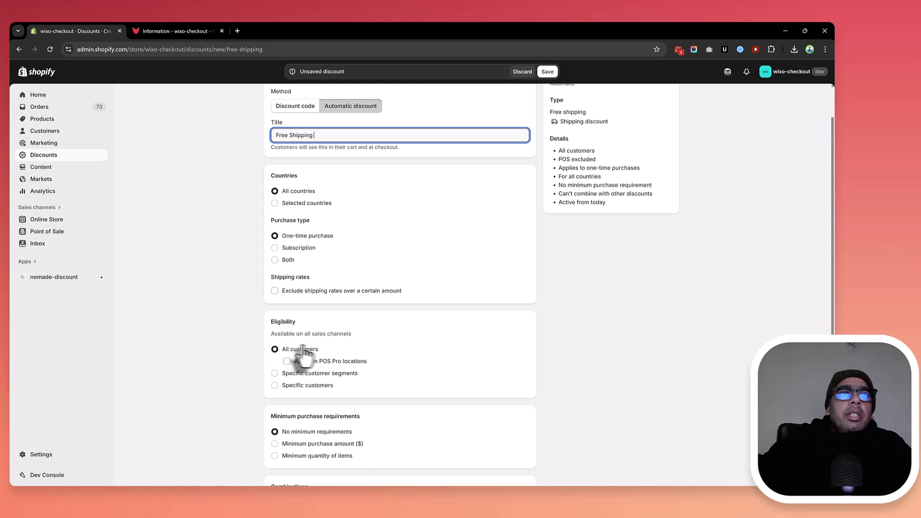
{"action": "scroll", "coordinate": [336, 292], "scroll_direction": "down", "scroll_amount": 3}
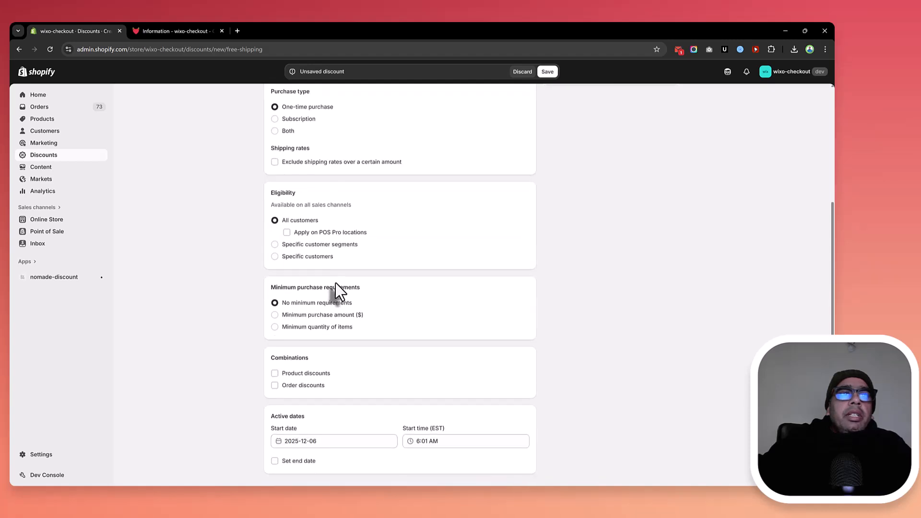
{"action": "left_click", "coordinate": [547, 72]}
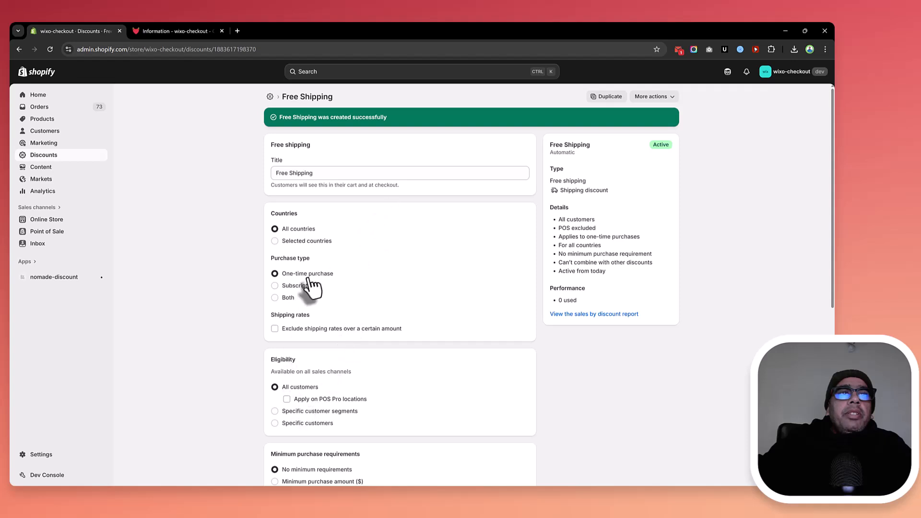
Step: Start a new automatic Amount off order discount from the Discounts list
{"action": "left_click", "coordinate": [161, 31]}
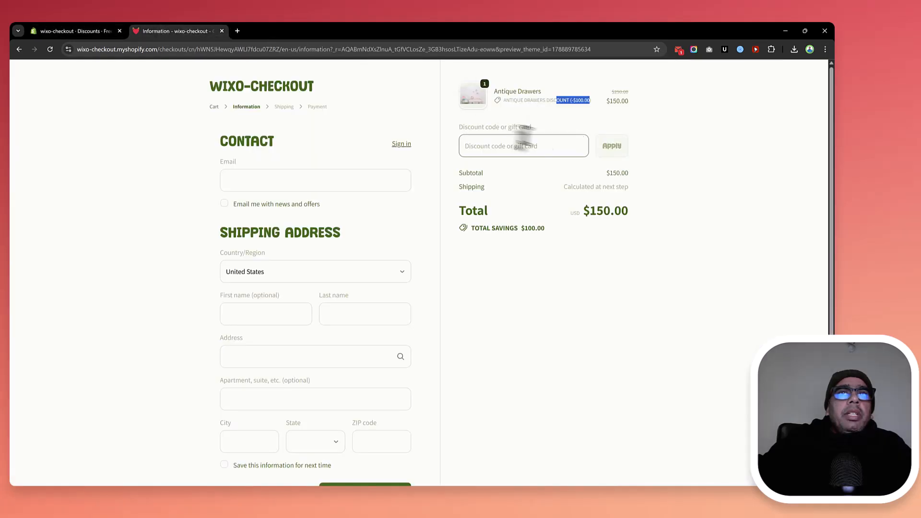
{"action": "left_click", "coordinate": [122, 31]}
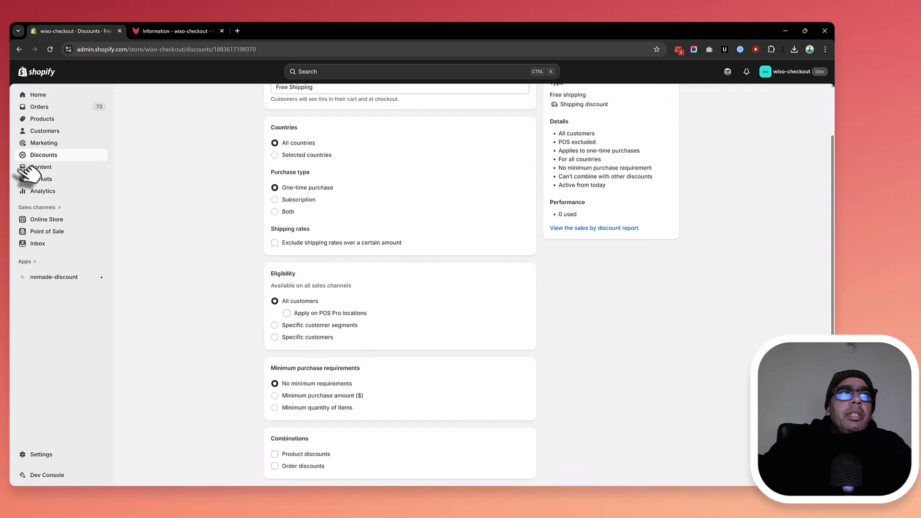
{"action": "left_click", "coordinate": [38, 155]}
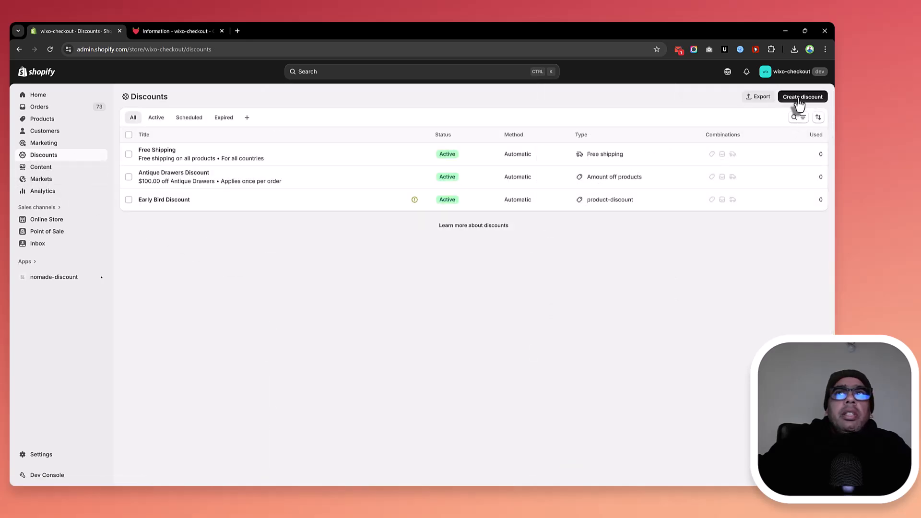
{"action": "left_click", "coordinate": [800, 98]}
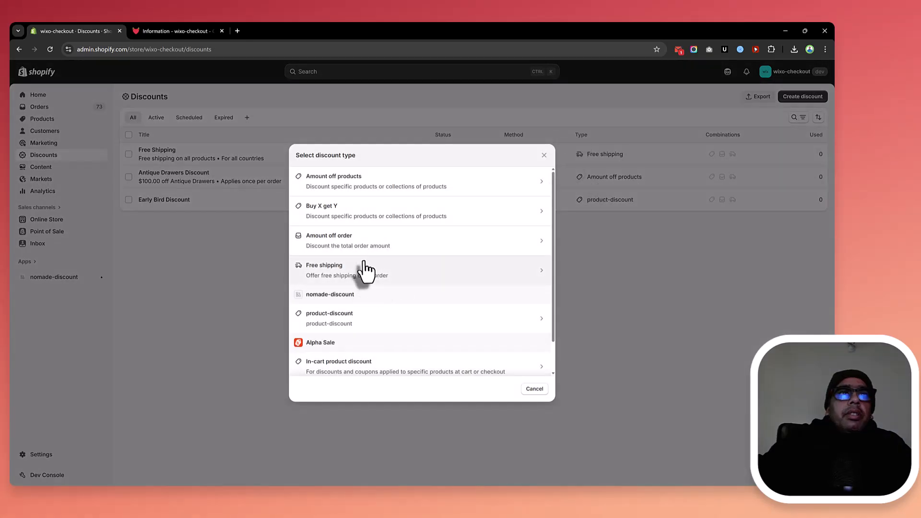
{"action": "left_click", "coordinate": [333, 245]}
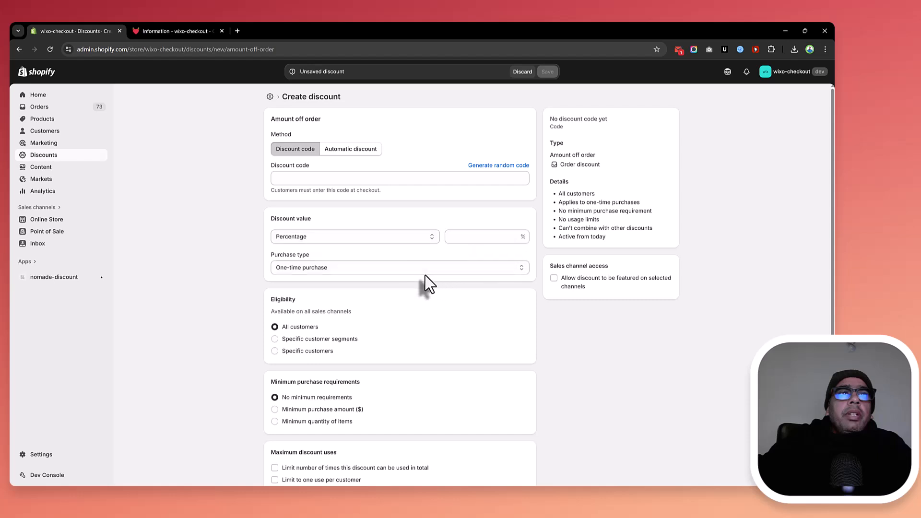
{"action": "left_click", "coordinate": [352, 149]}
Step: Set the discount to a fixed amount of 200, titled 'Order Discount'
{"action": "left_click", "coordinate": [346, 180]}
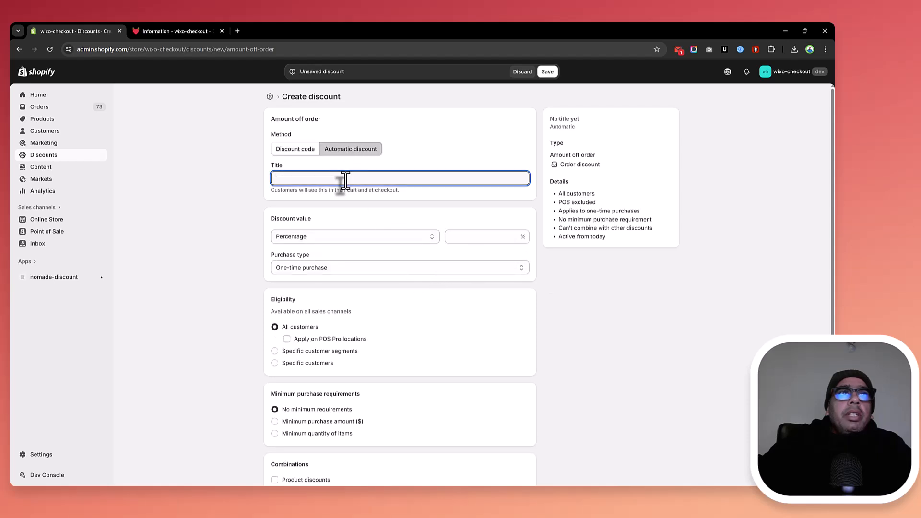
{"action": "left_click", "coordinate": [345, 235]}
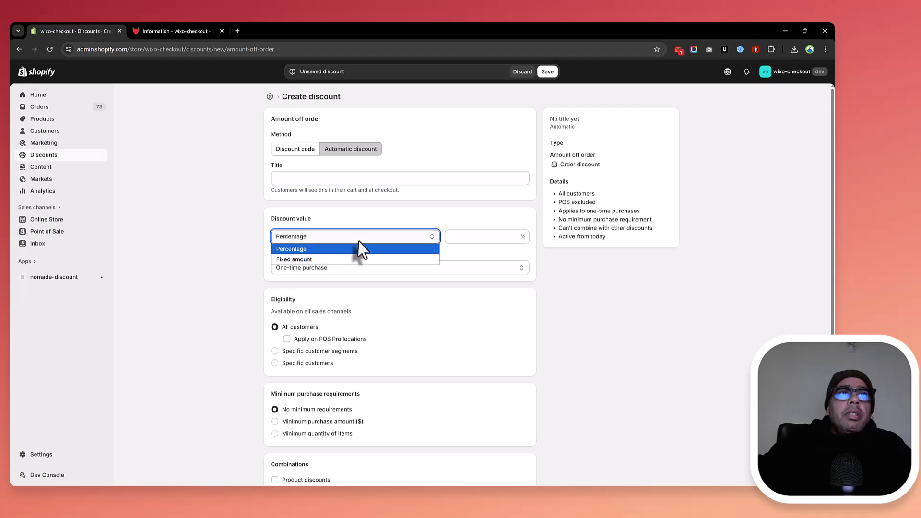
{"action": "left_click", "coordinate": [379, 257]}
{"action": "left_click", "coordinate": [451, 237]}
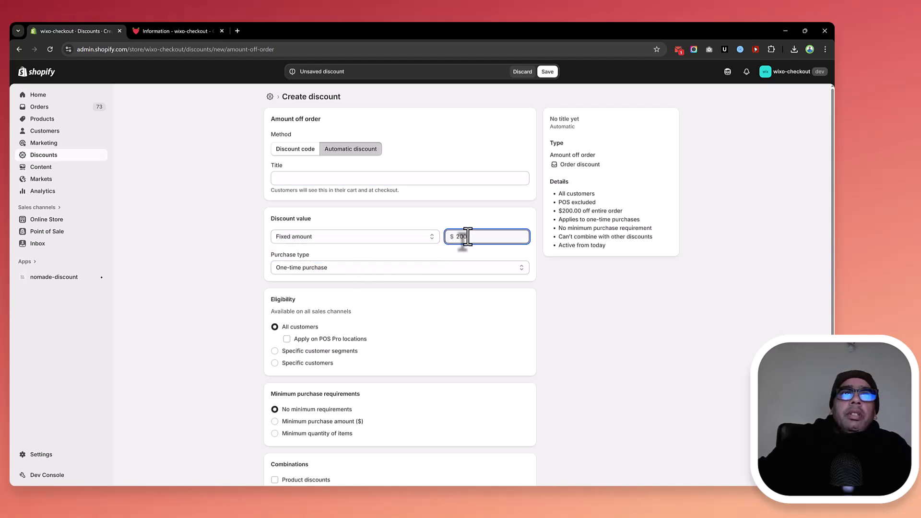
{"action": "left_click", "coordinate": [393, 178]}
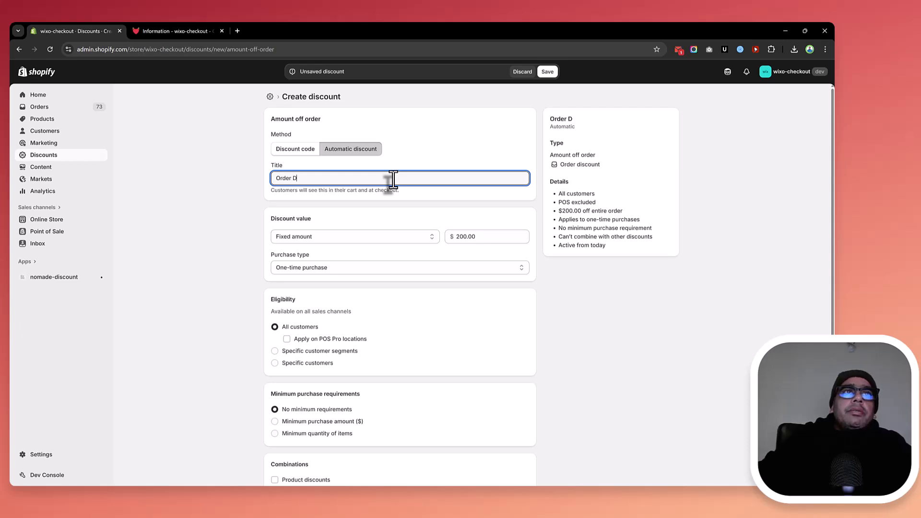
Step: Allow combining with product, order and shipping discounts, then save the Order Discount
{"action": "scroll", "coordinate": [383, 240], "scroll_direction": "down", "scroll_amount": 3}
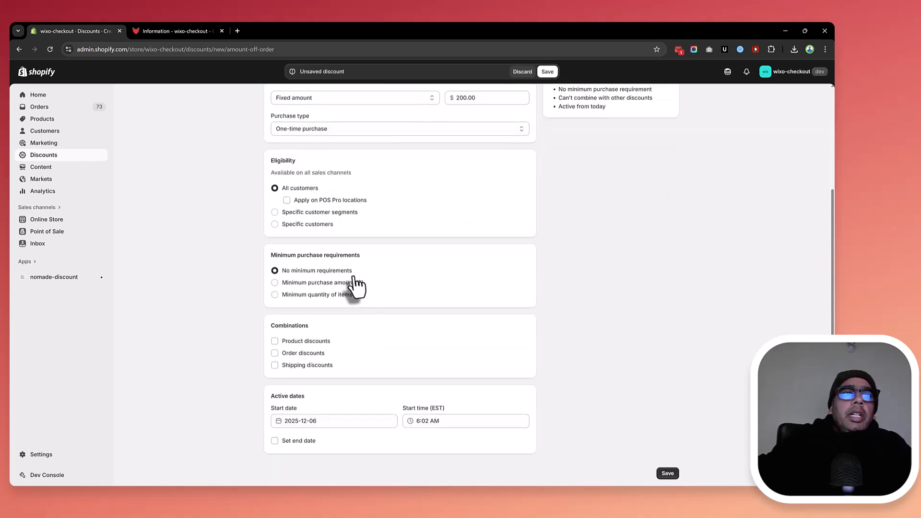
{"action": "left_click", "coordinate": [305, 341]}
{"action": "left_click", "coordinate": [299, 361]}
{"action": "left_click", "coordinate": [298, 382]}
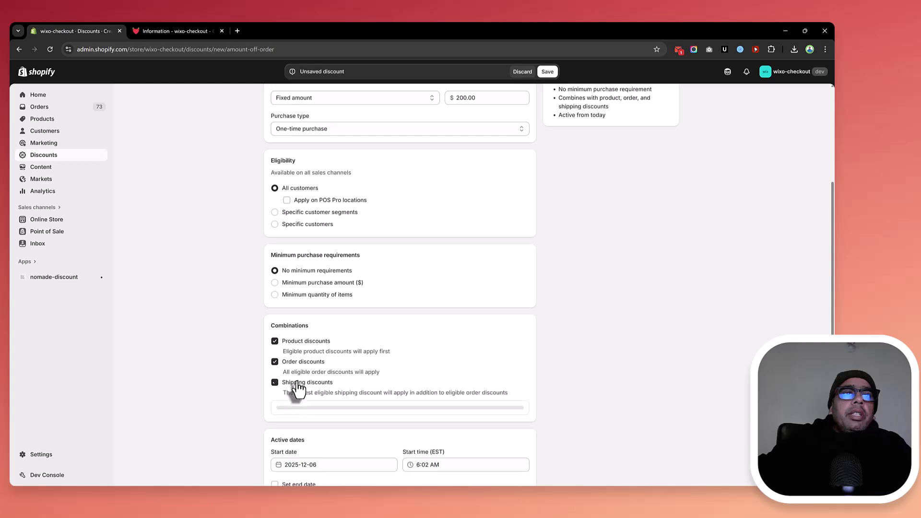
{"action": "left_click", "coordinate": [548, 72]}
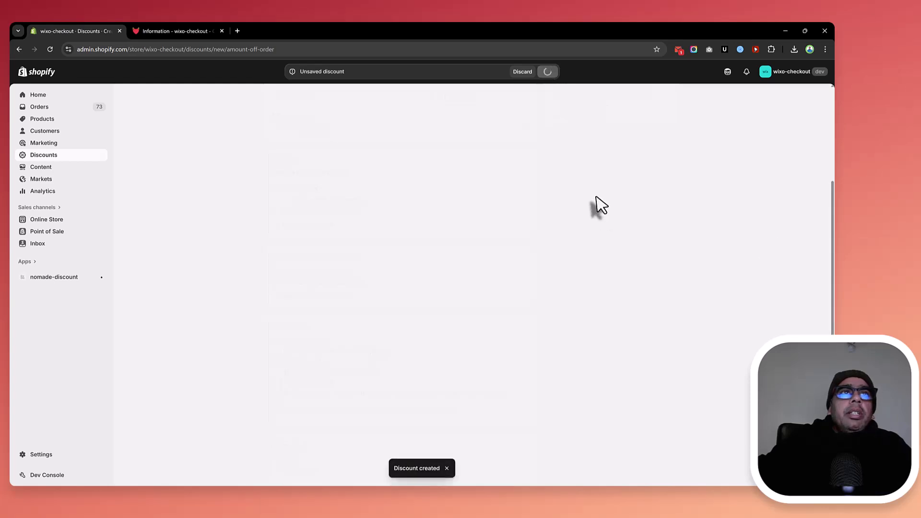
{"action": "left_click", "coordinate": [56, 158]}
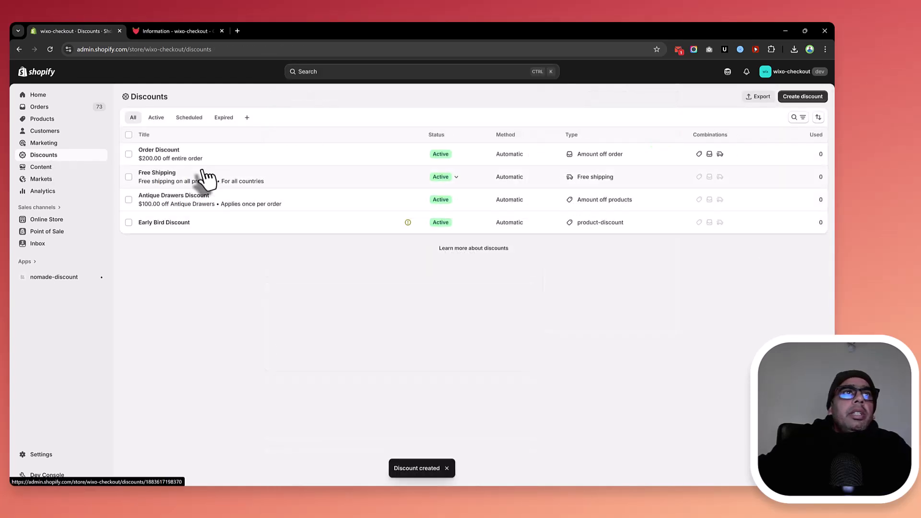
Step: Let Antique Drawers Discount combine with order and shipping discounts, save, and show the storefront
{"action": "left_click", "coordinate": [182, 200]}
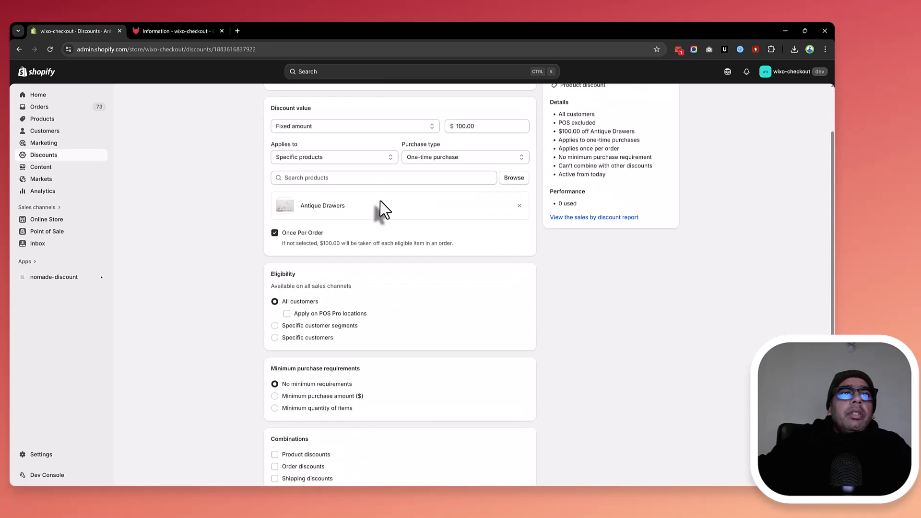
{"action": "scroll", "coordinate": [379, 210], "scroll_direction": "down", "scroll_amount": 5}
{"action": "left_click", "coordinate": [293, 231]}
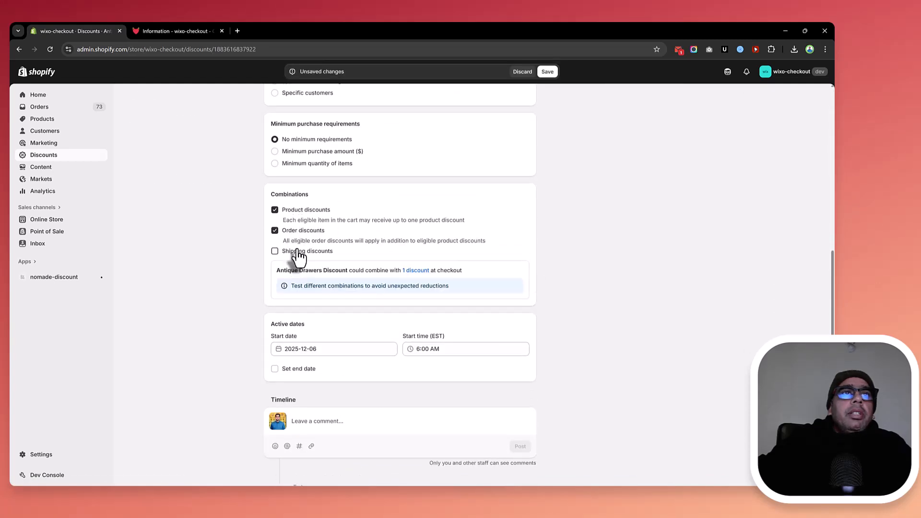
{"action": "left_click", "coordinate": [296, 251]}
{"action": "left_click", "coordinate": [547, 71]}
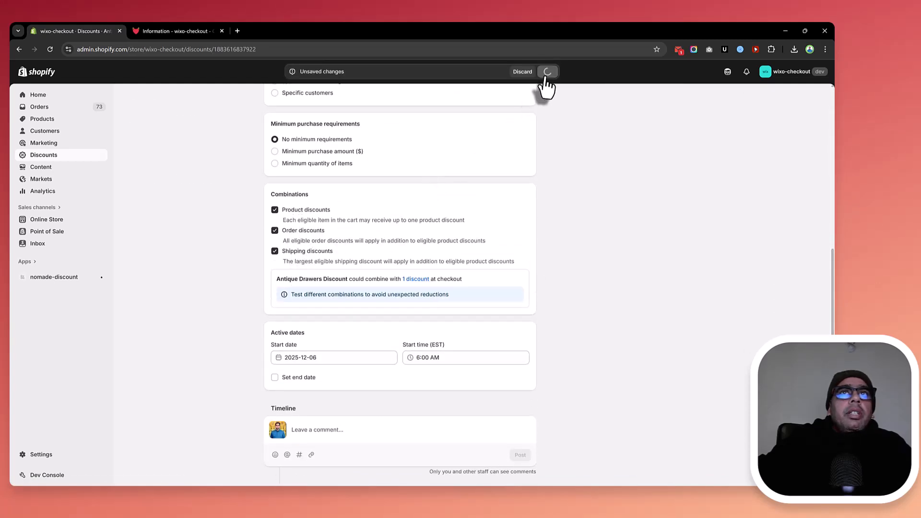
{"action": "left_click", "coordinate": [174, 31]}
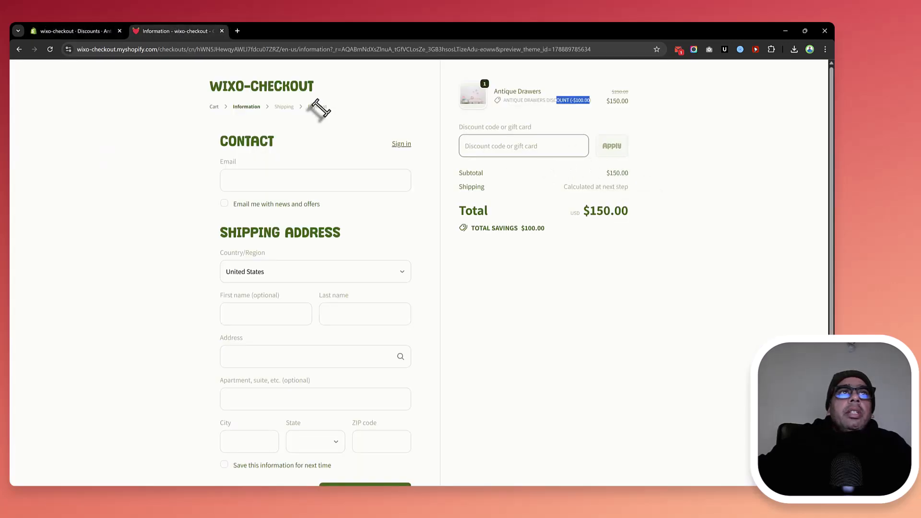
{"action": "left_click", "coordinate": [236, 95]}
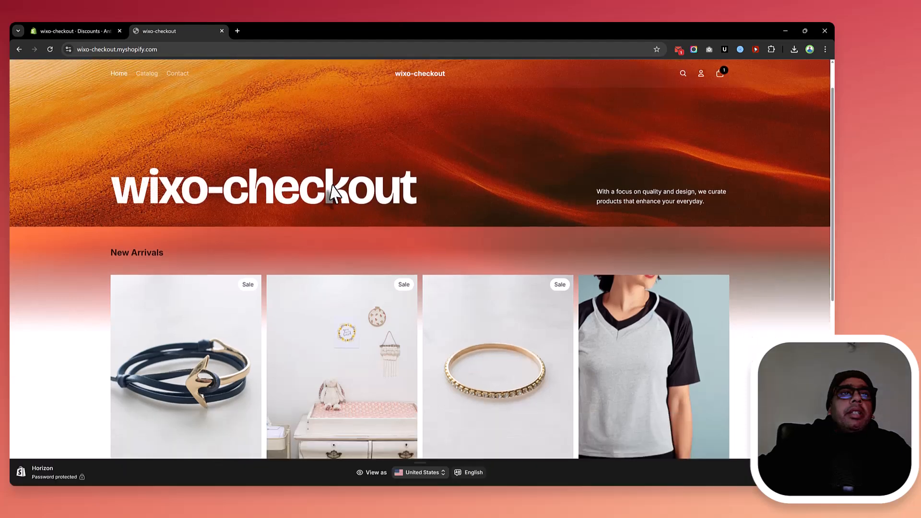
Step: Put three Antique Drawers in the cart and check out to a $450.00 total
{"action": "scroll", "coordinate": [353, 275], "scroll_direction": "down", "scroll_amount": 2}
{"action": "left_click", "coordinate": [357, 276]}
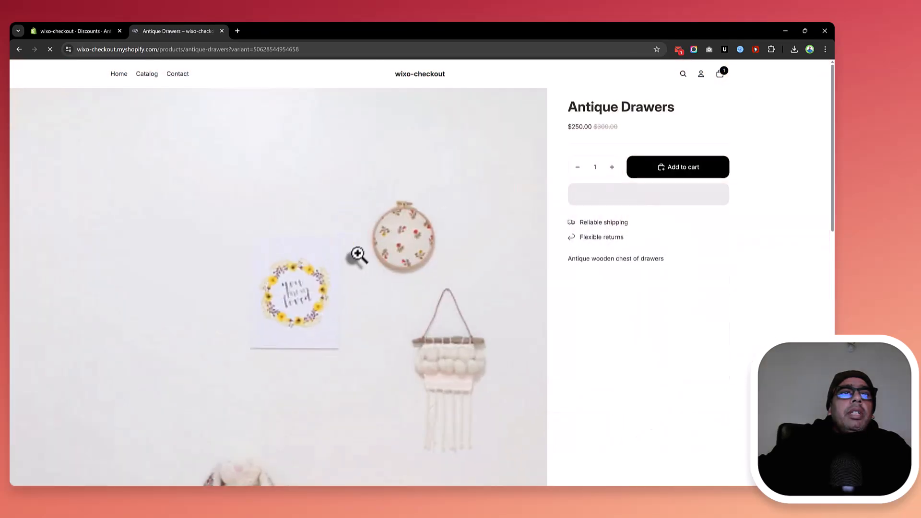
{"action": "left_click", "coordinate": [698, 167]}
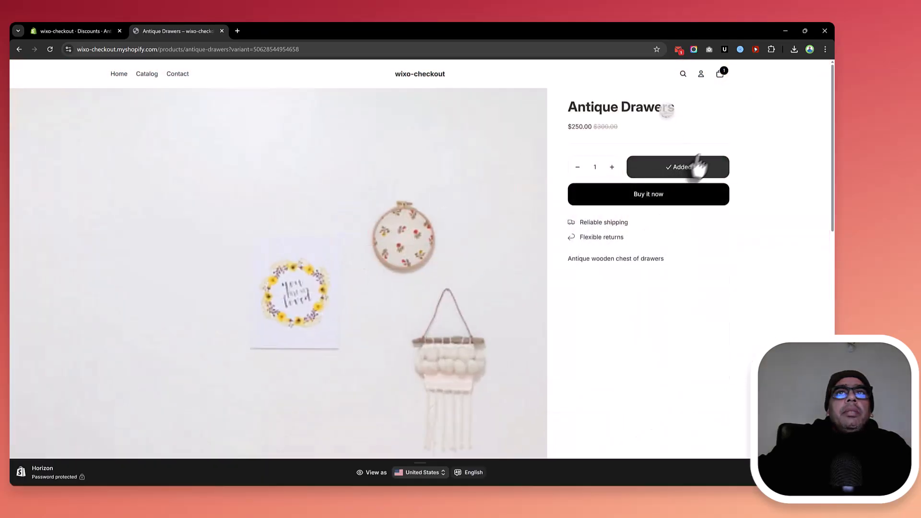
{"action": "left_click", "coordinate": [721, 76]}
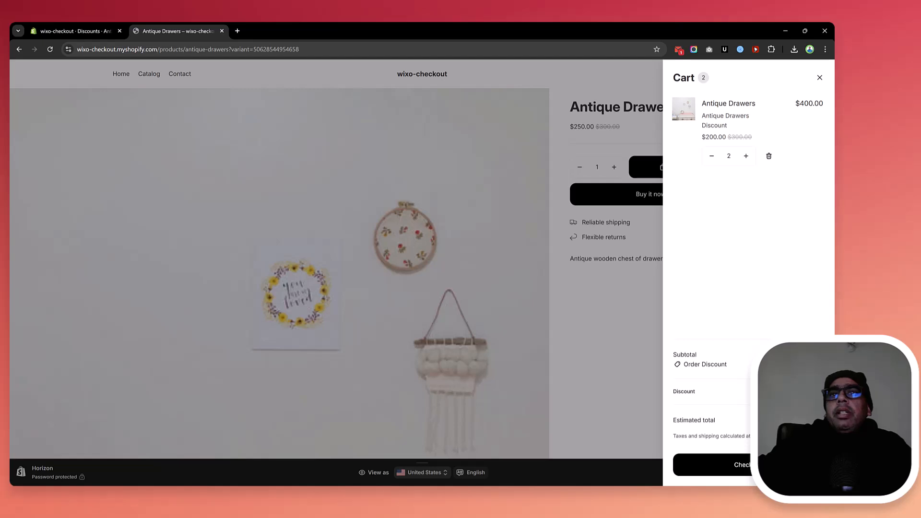
{"action": "left_click", "coordinate": [746, 156]}
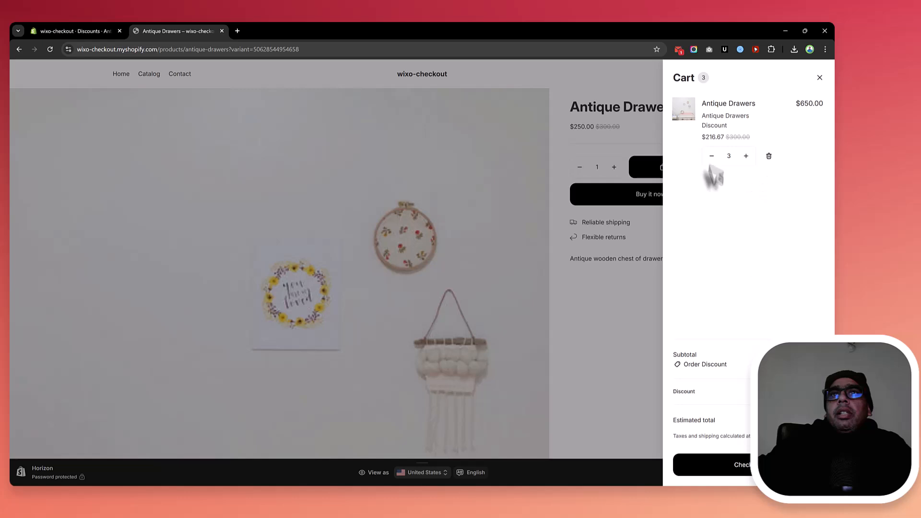
{"action": "left_click", "coordinate": [736, 468]}
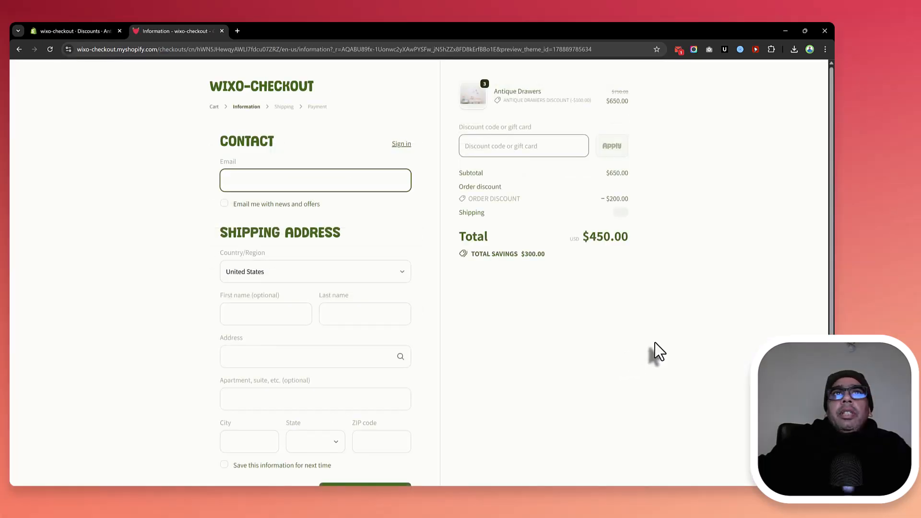
{"action": "left_click_drag", "start_coordinate": [473, 198], "coordinate": [539, 214]}
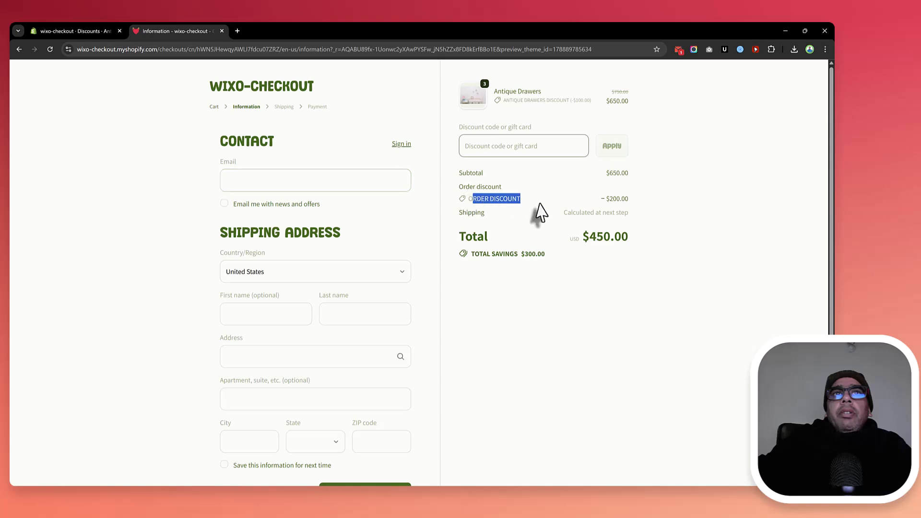
{"action": "left_click_drag", "start_coordinate": [504, 100], "coordinate": [576, 101]}
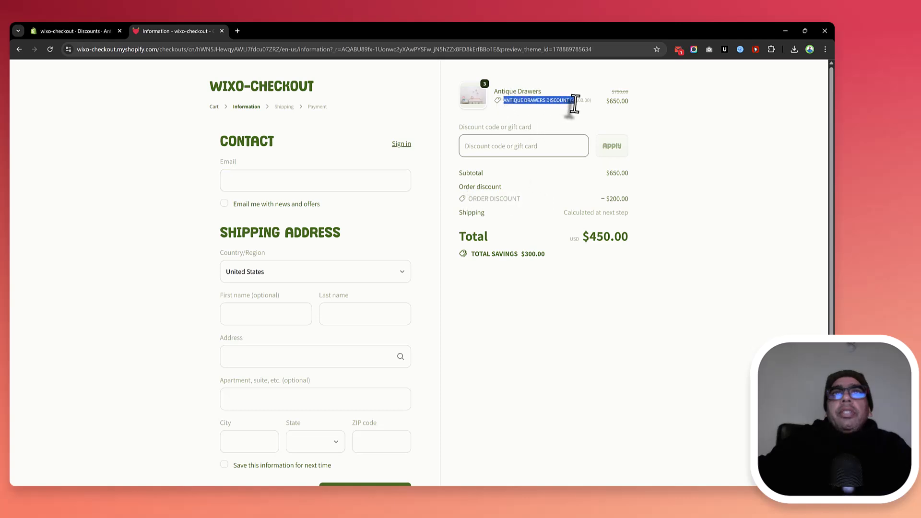
{"action": "left_click_drag", "start_coordinate": [605, 173], "coordinate": [625, 173]}
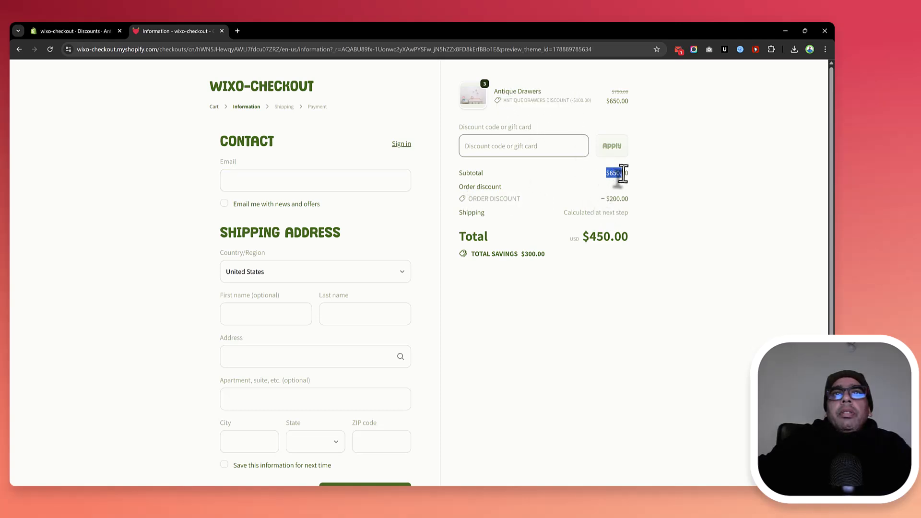
{"action": "left_click", "coordinate": [530, 106]}
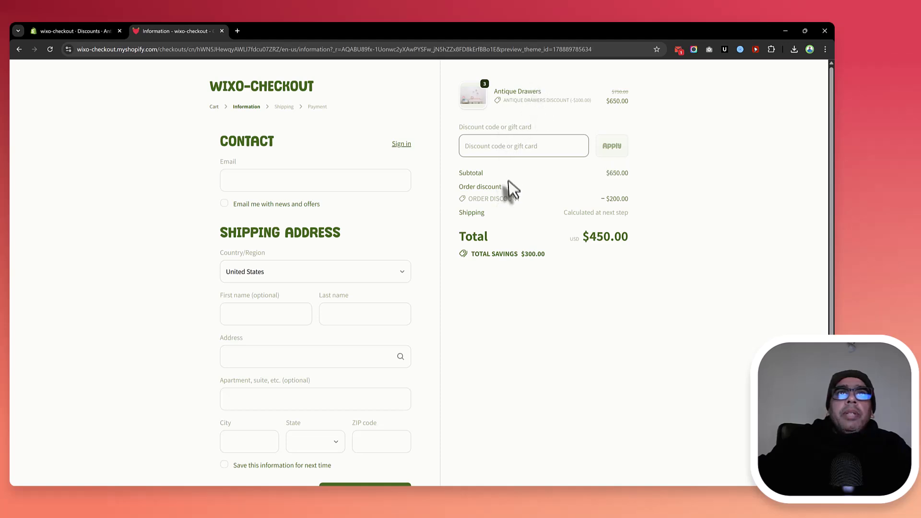